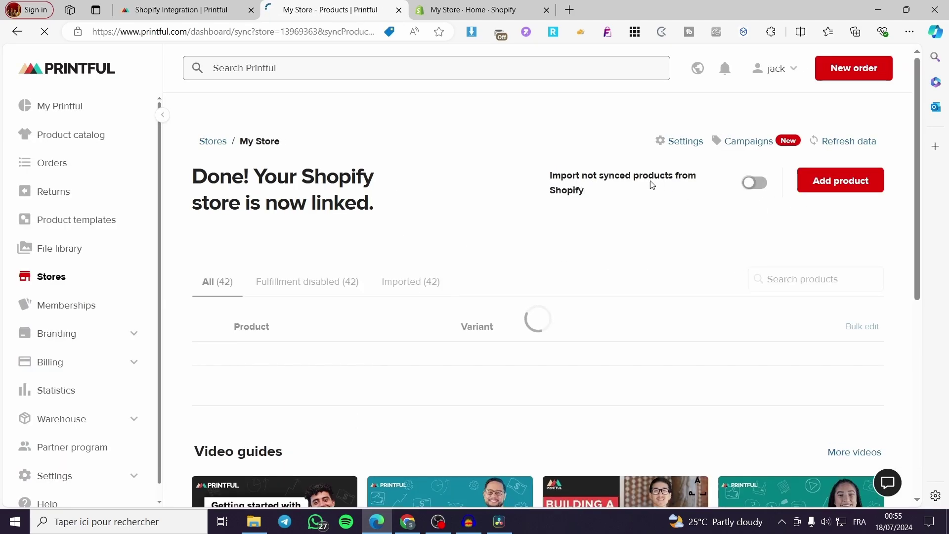
Check the import option for unsynced Shopify products without importing, and look through the store's product list.
click(753, 183)
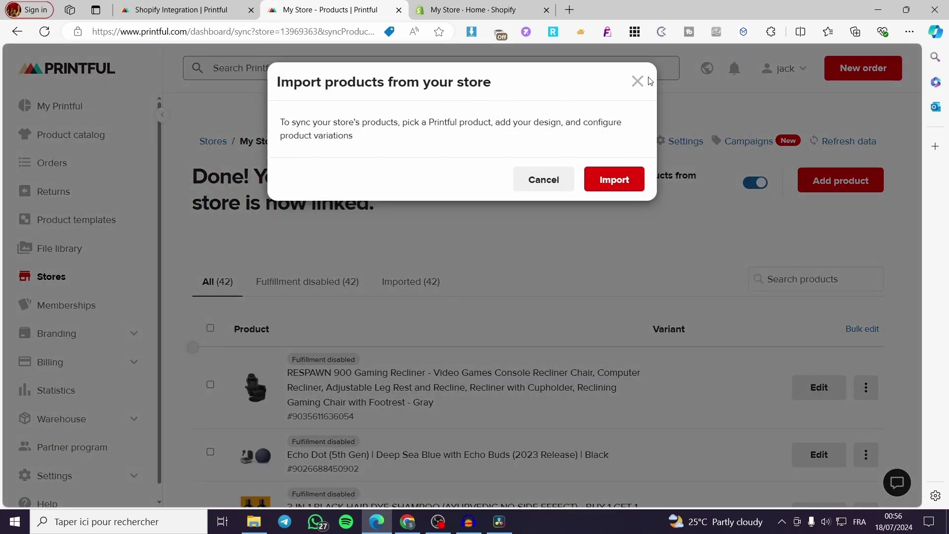
click(636, 81)
scroll(641, 245, down, 20)
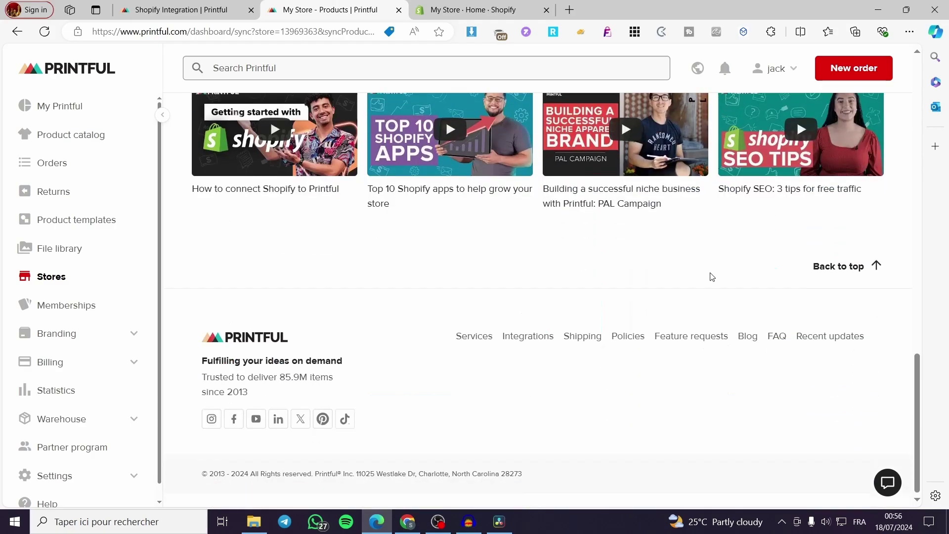
scroll(608, 305, up, 15)
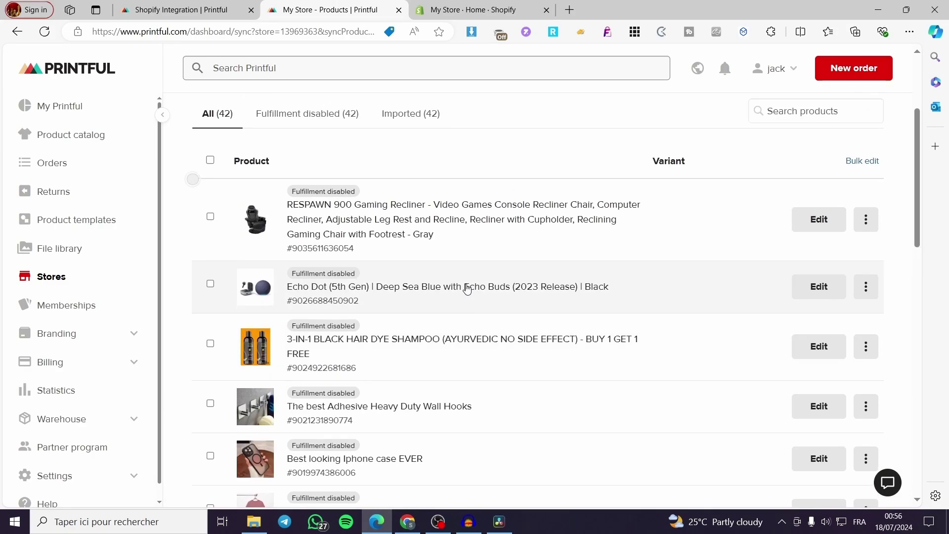
scroll(577, 204, up, 1)
scroll(524, 192, up, 2)
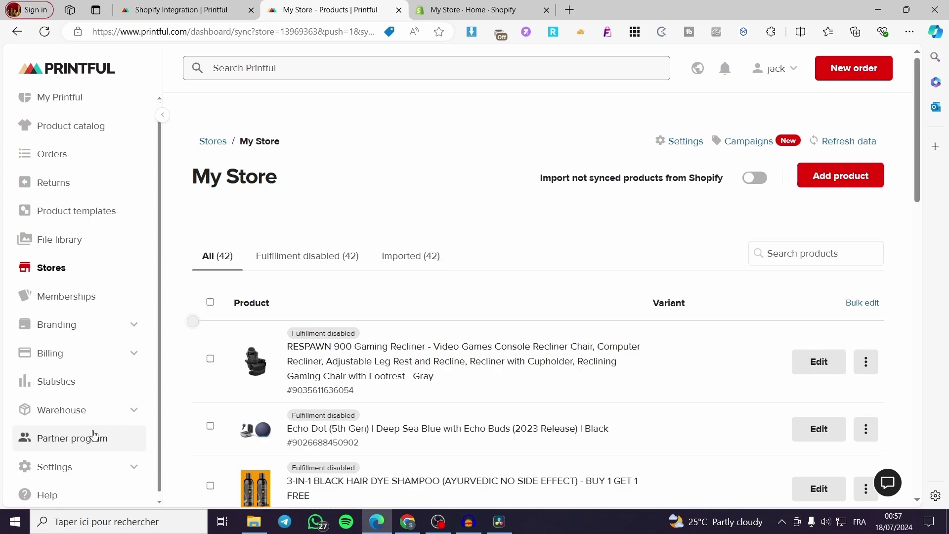
scroll(89, 436, down, 1)
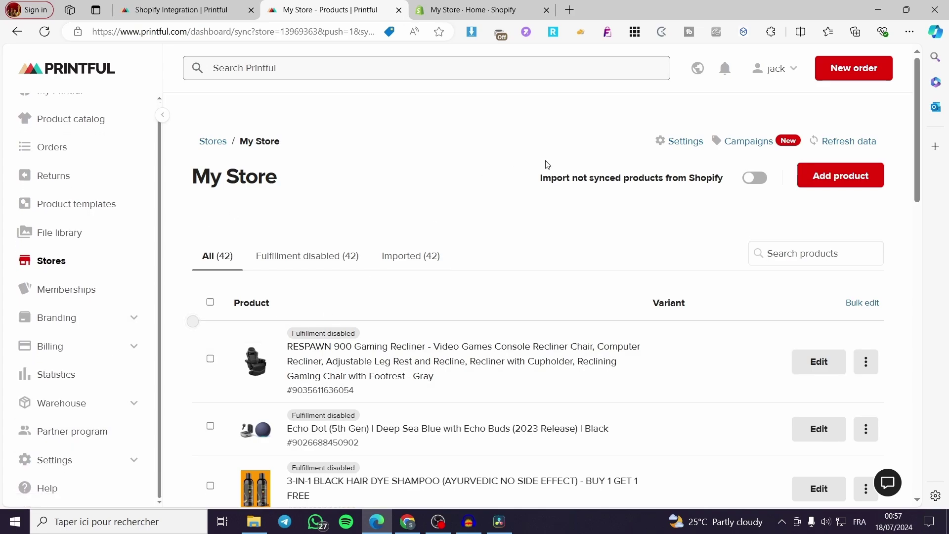
Start adding a product to the store and choose the Double Wall Clear Plastic Tumbler (16 oz) from the new products.
click(832, 185)
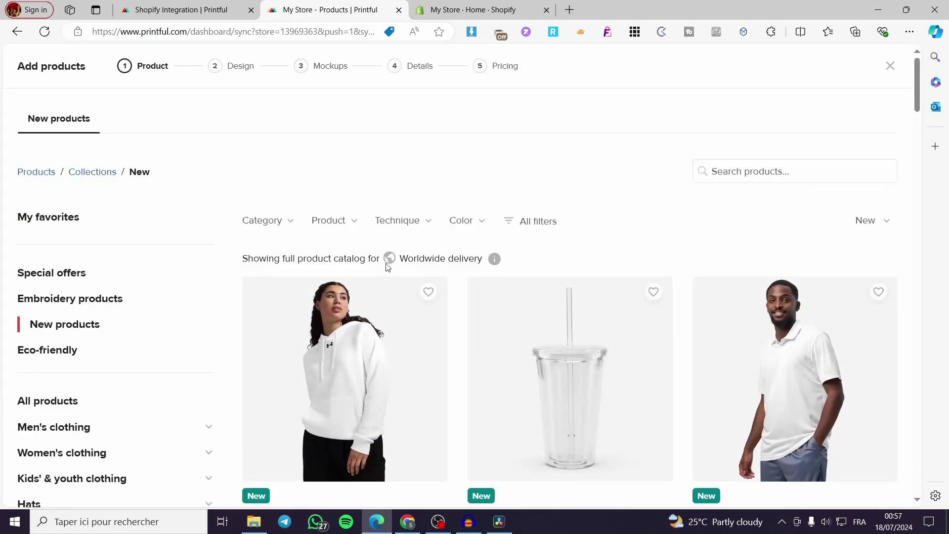
scroll(387, 266, down, 3)
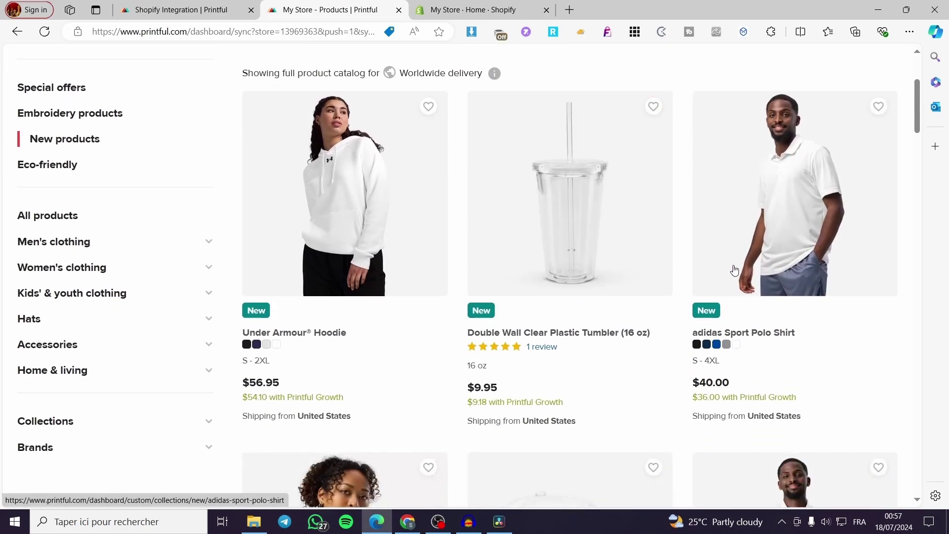
scroll(476, 244, down, 5)
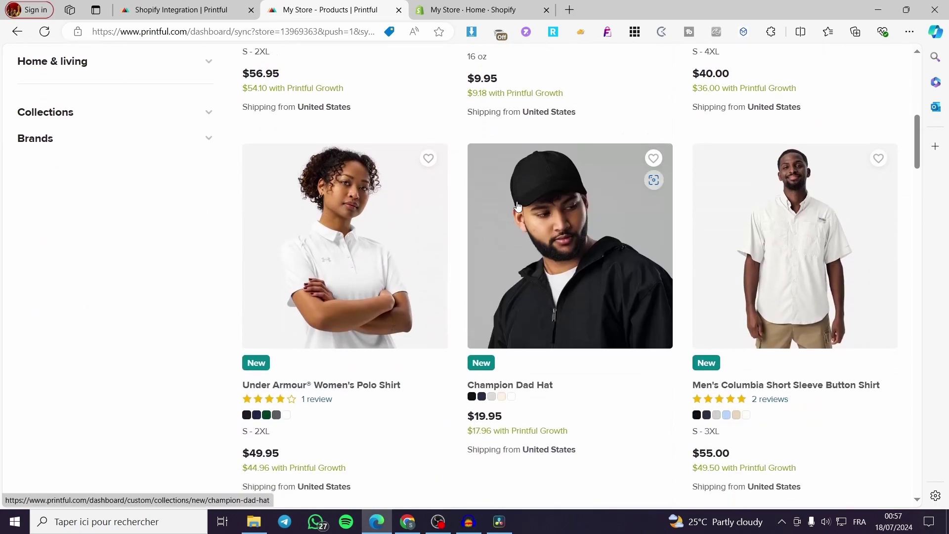
scroll(840, 269, up, 6)
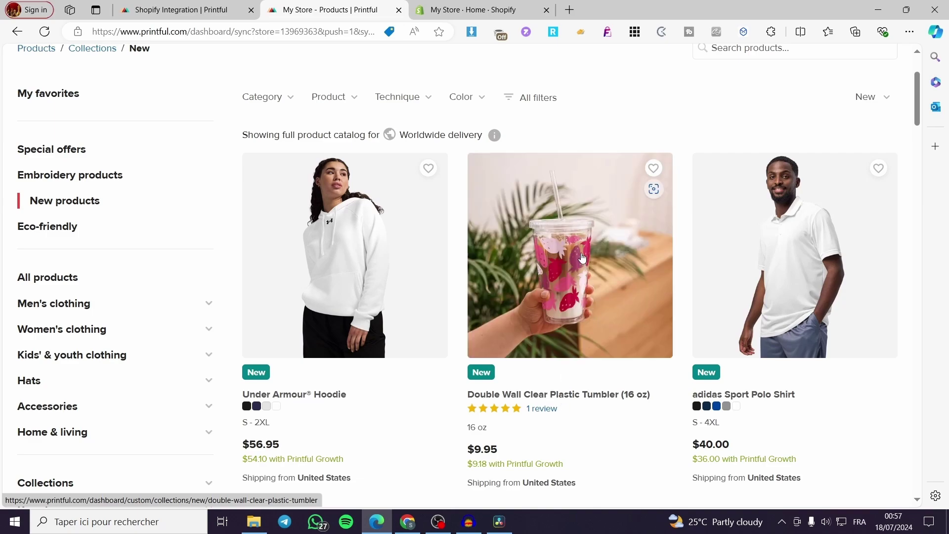
click(524, 324)
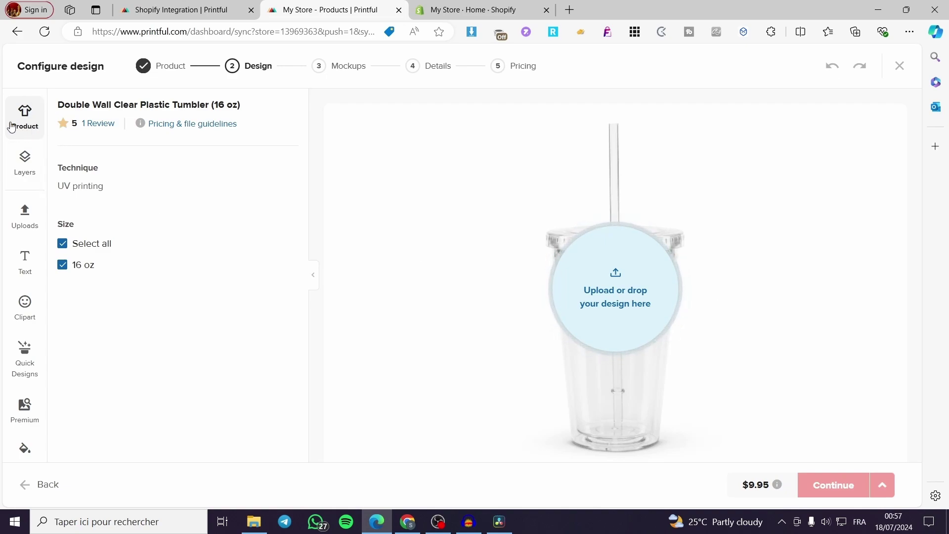
click(30, 177)
click(36, 126)
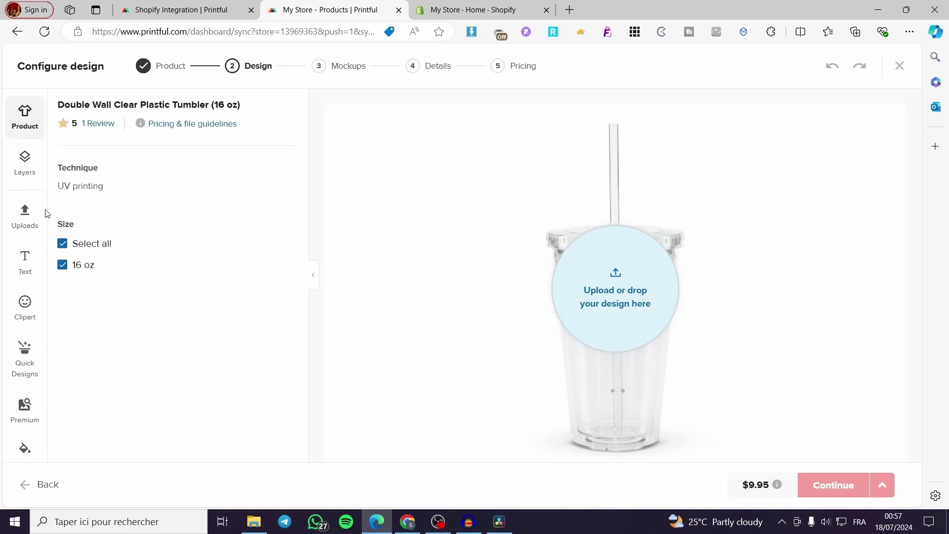
scroll(27, 301, down, 3)
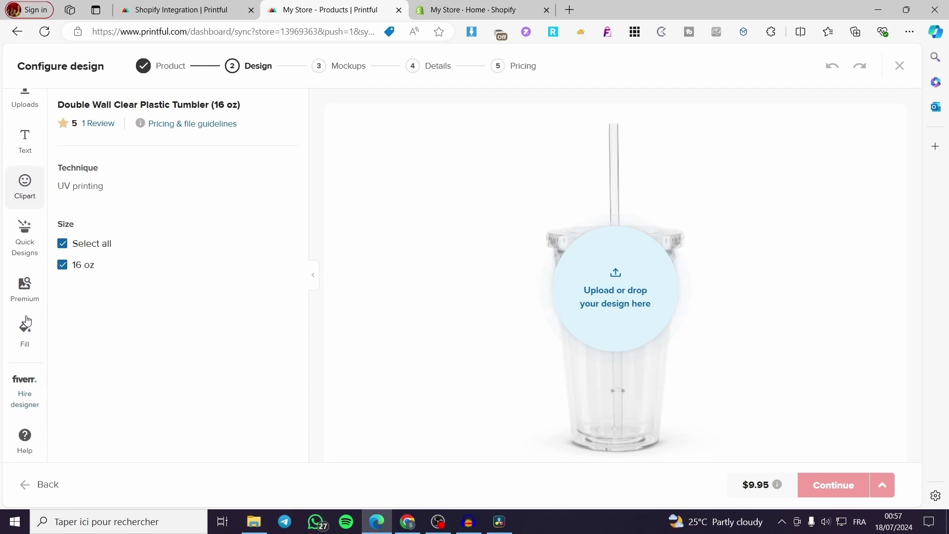
scroll(36, 335, up, 3)
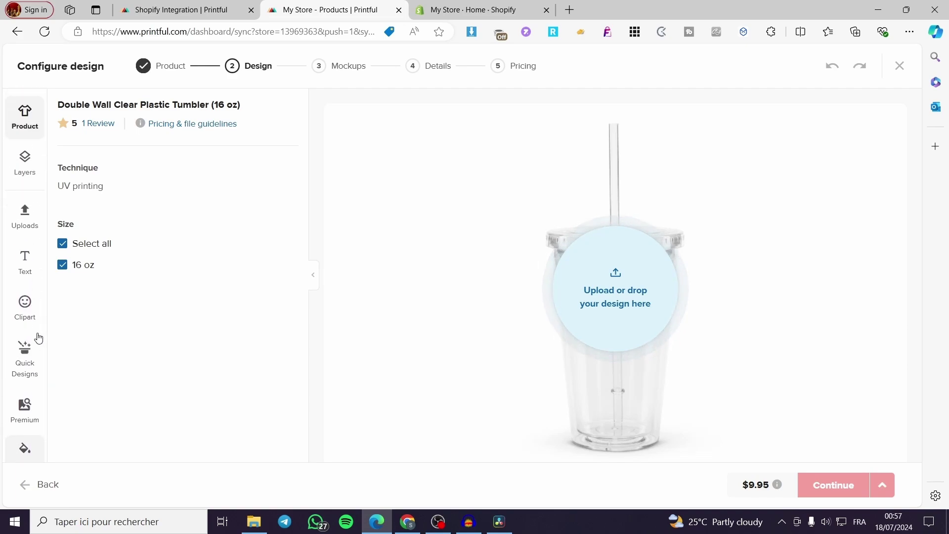
Open the file library for design uploads, then accept and save the upload conditions.
click(33, 218)
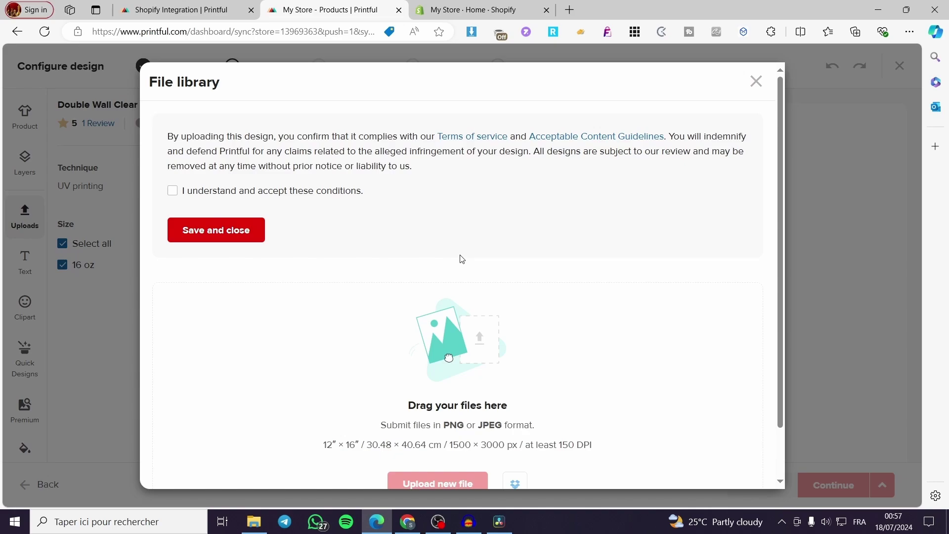
click(172, 191)
click(227, 231)
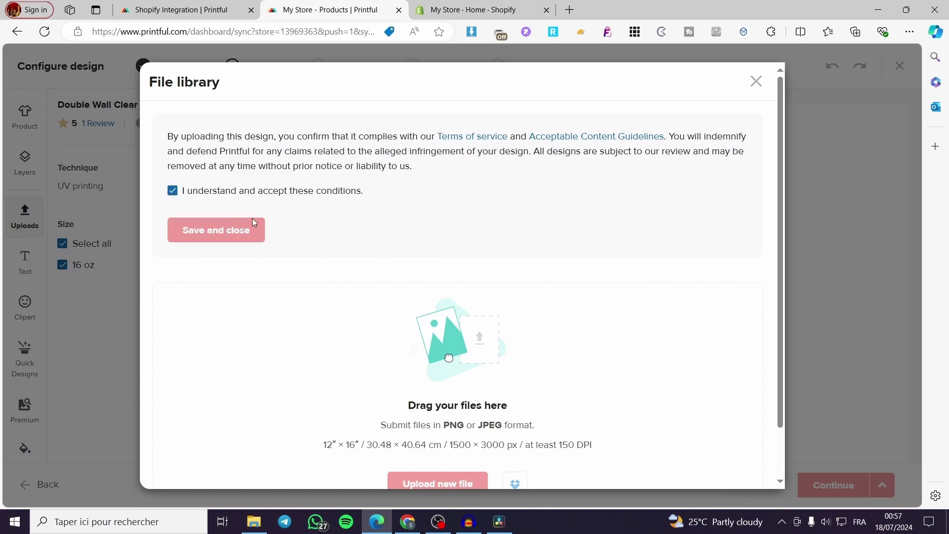
Upload Black_Illustrated_Coffee_Because_Adulting_Is_Hard_T-Shirt-removebg-preview.png from the Téléchargements folder to the file library.
click(435, 316)
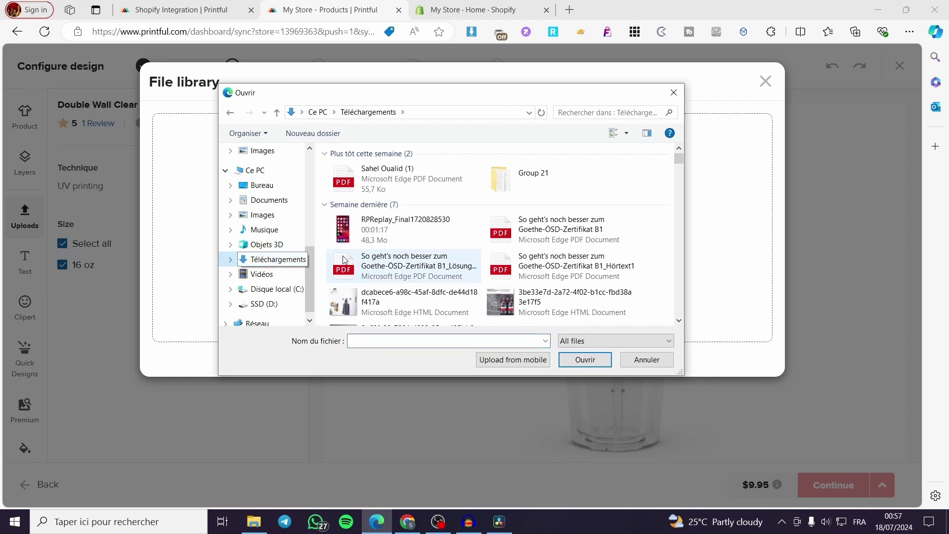
scroll(494, 253, down, 5)
scroll(495, 255, down, 10)
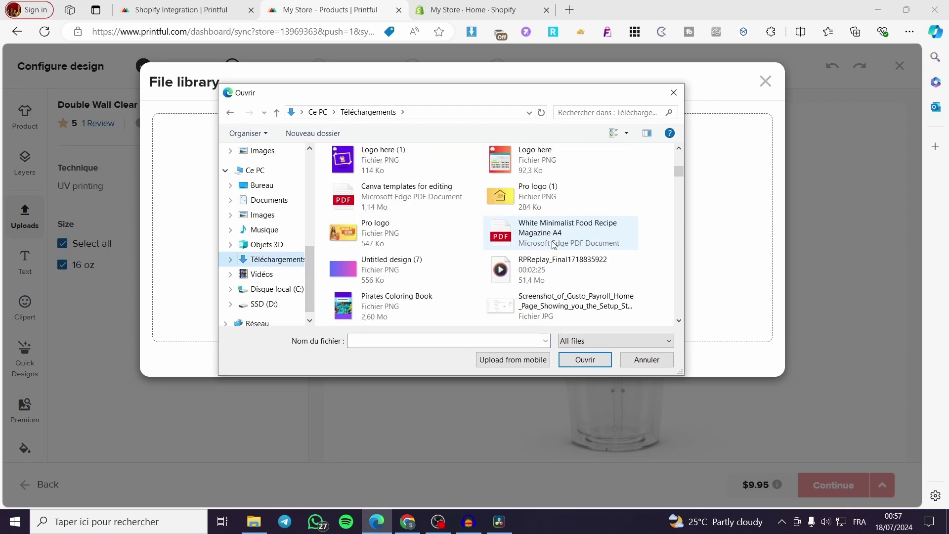
scroll(553, 242, down, 10)
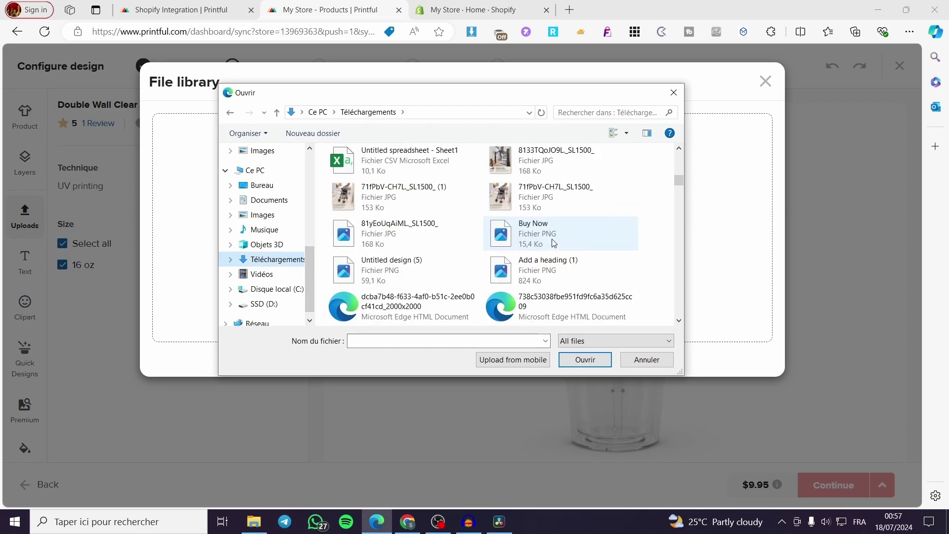
scroll(553, 242, down, 5)
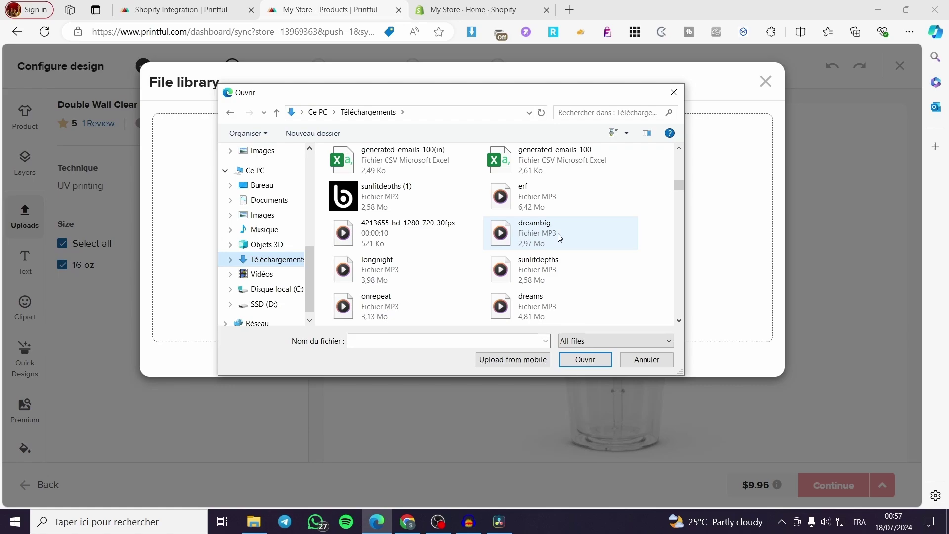
drag(676, 185, 679, 196)
scroll(522, 229, down, 3)
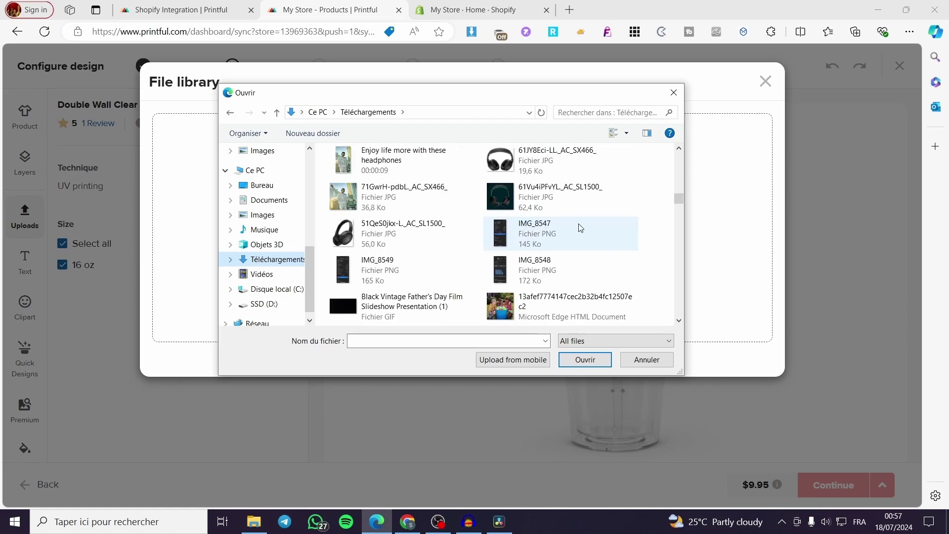
scroll(579, 225, down, 6)
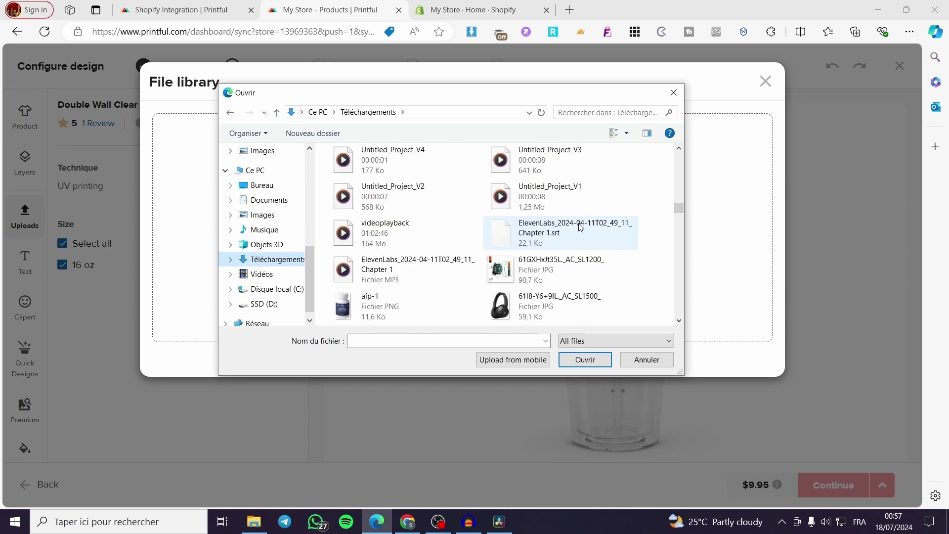
scroll(580, 226, down, 10)
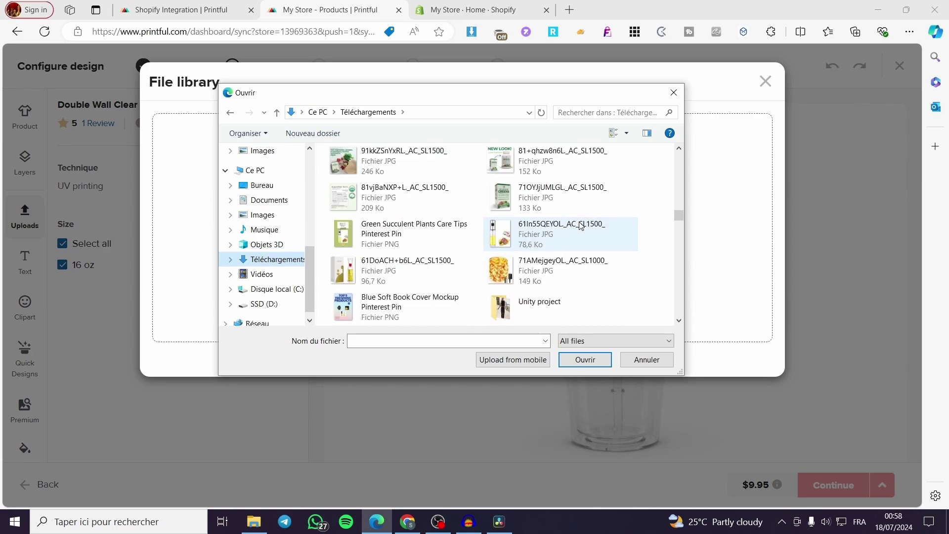
scroll(581, 226, down, 5)
scroll(581, 226, down, 8)
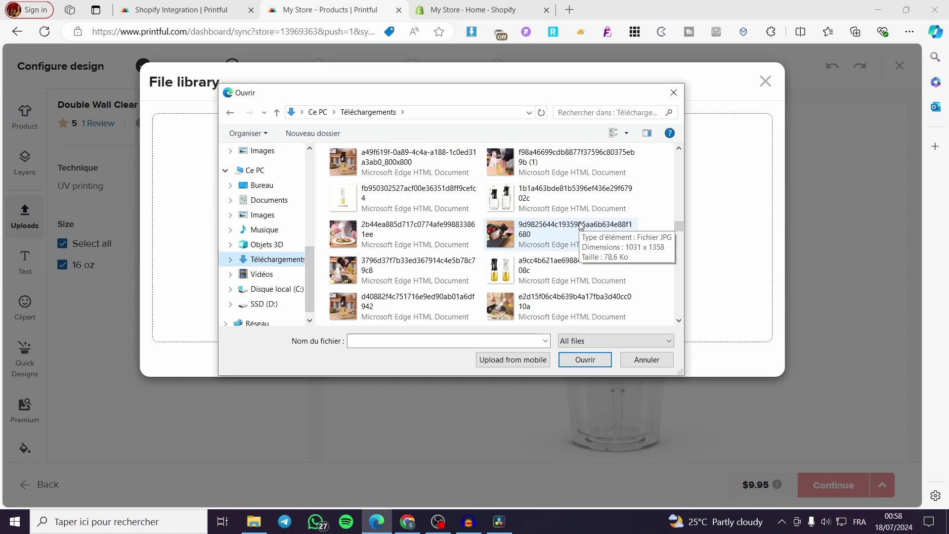
scroll(581, 227, down, 8)
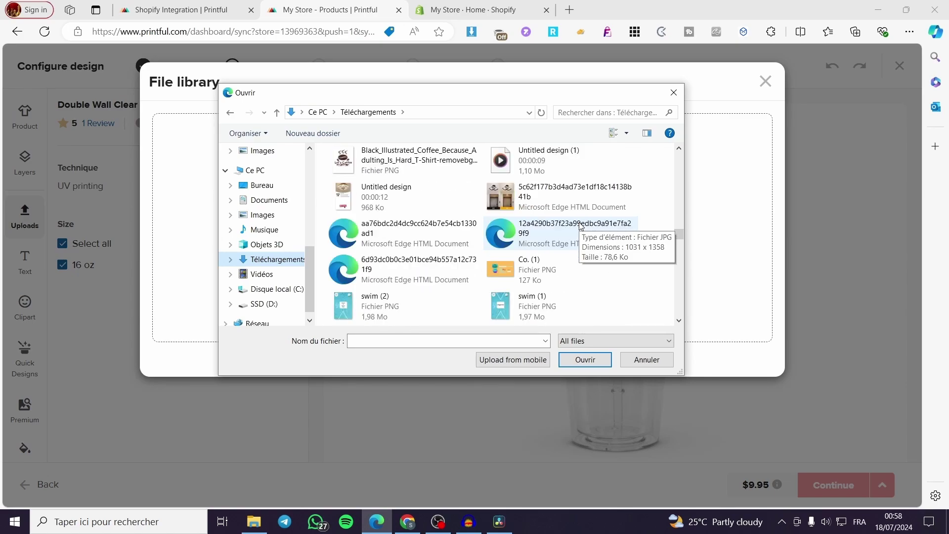
scroll(581, 227, down, 3)
scroll(581, 226, up, 2)
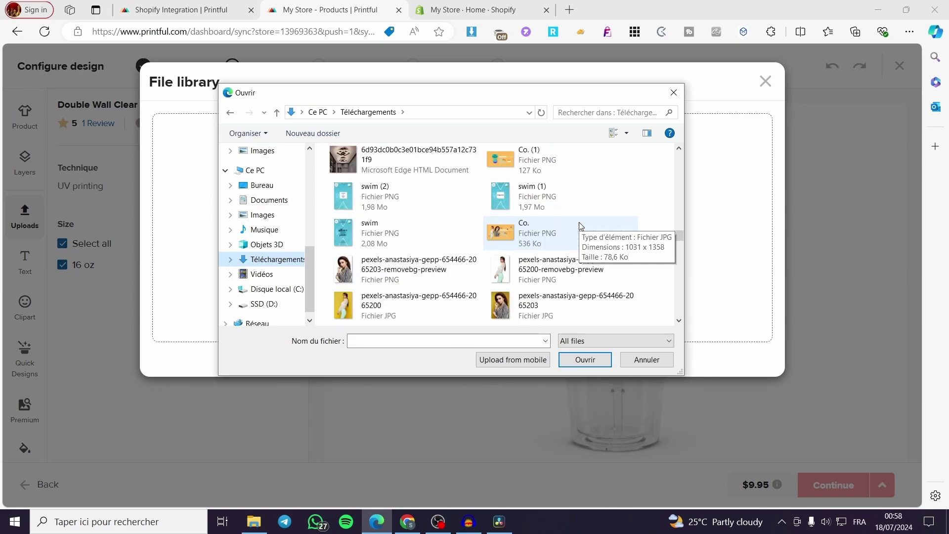
scroll(581, 227, down, 10)
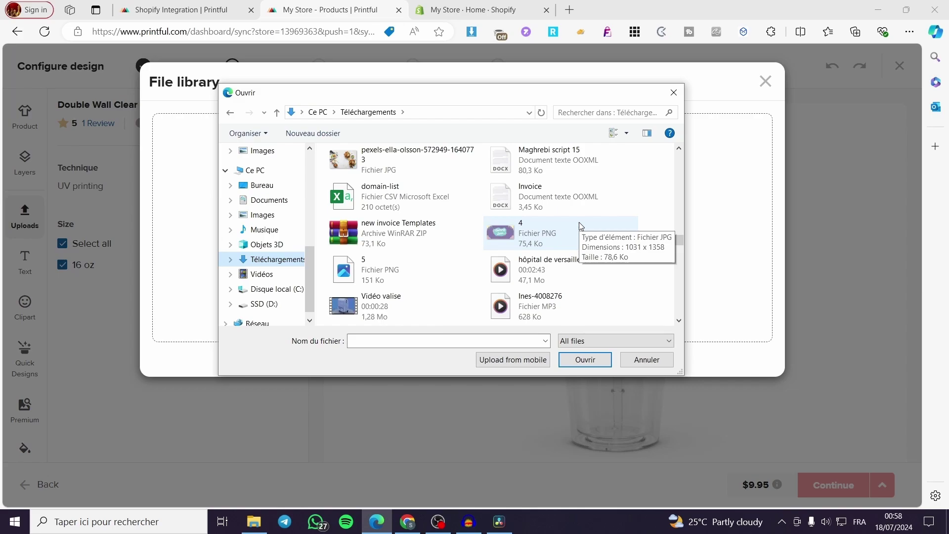
scroll(581, 226, down, 6)
scroll(580, 226, up, 6)
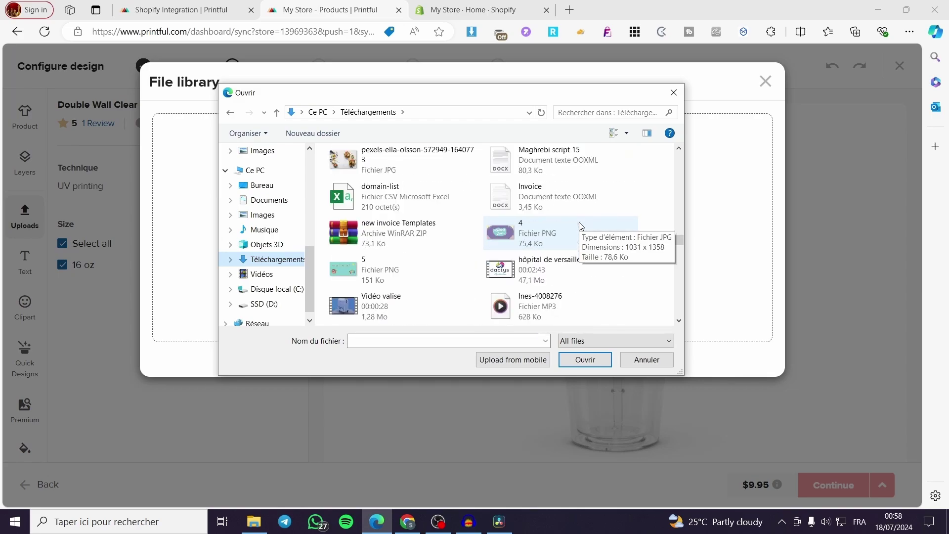
scroll(580, 226, up, 8)
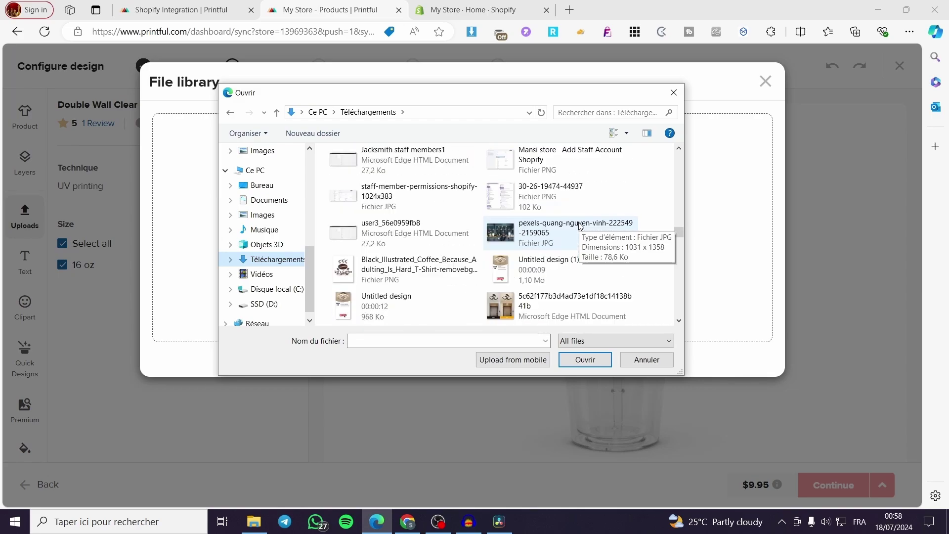
click(401, 270)
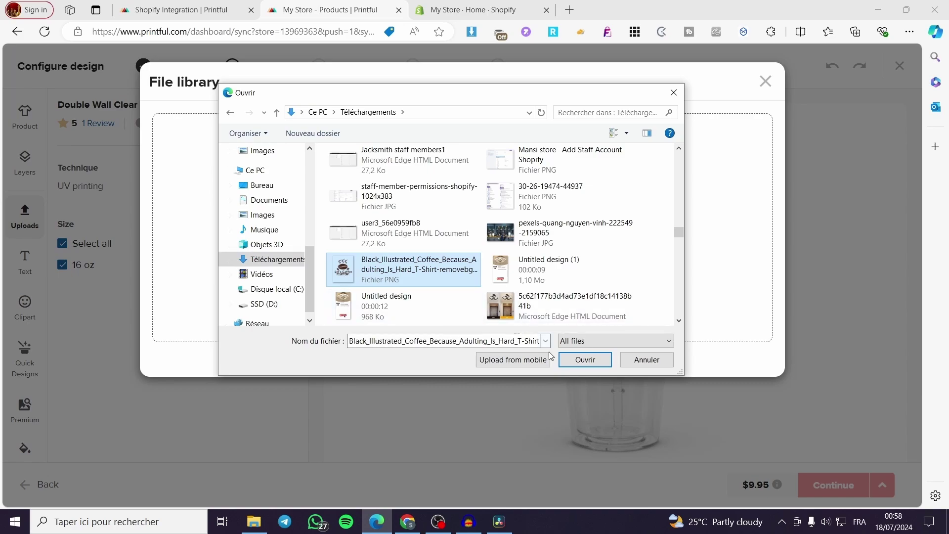
click(585, 359)
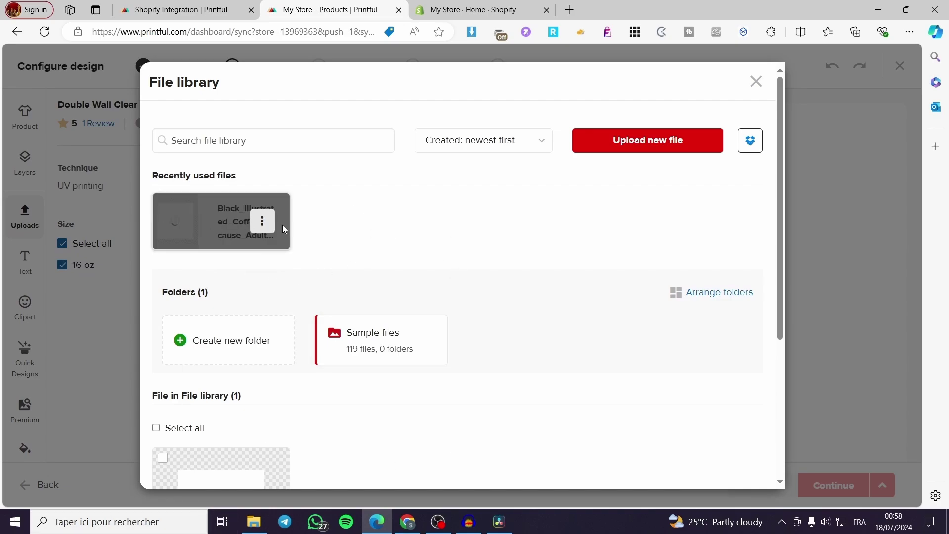
Apply the uploaded coffee illustration from the recently used files to the tumbler design.
scroll(229, 261, down, 4)
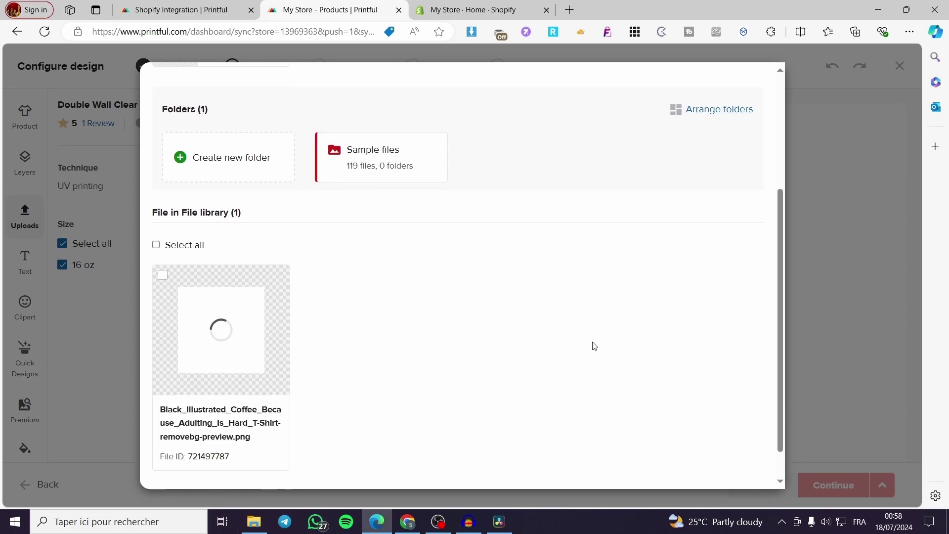
click(163, 274)
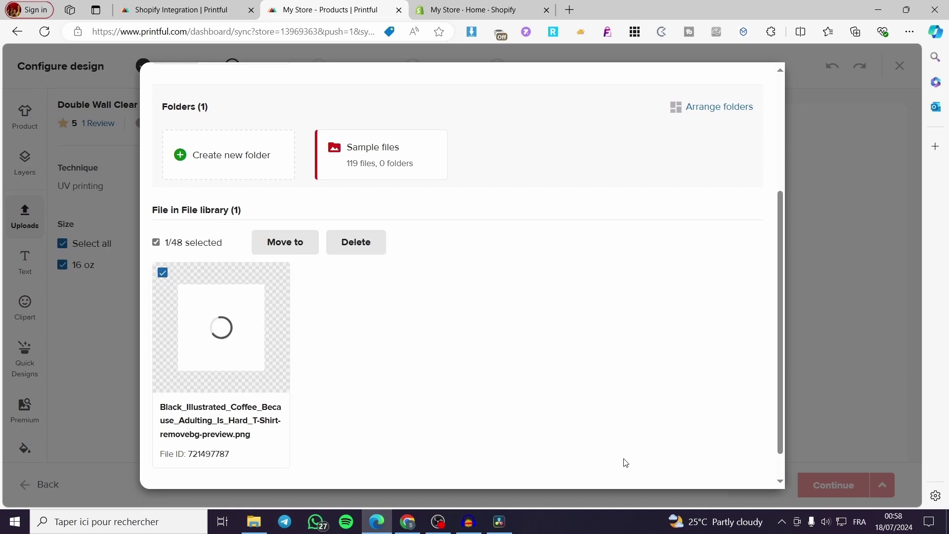
scroll(450, 444, up, 4)
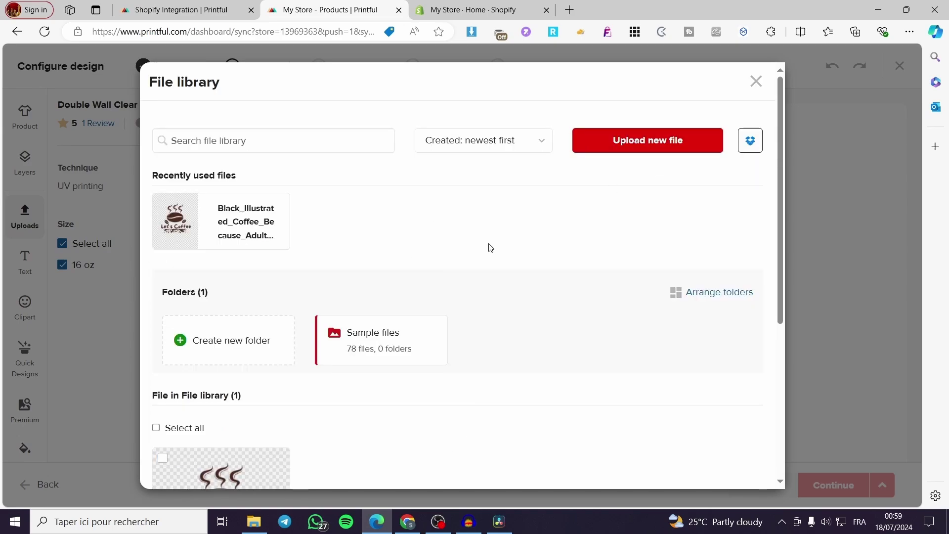
mouse_move(172, 203)
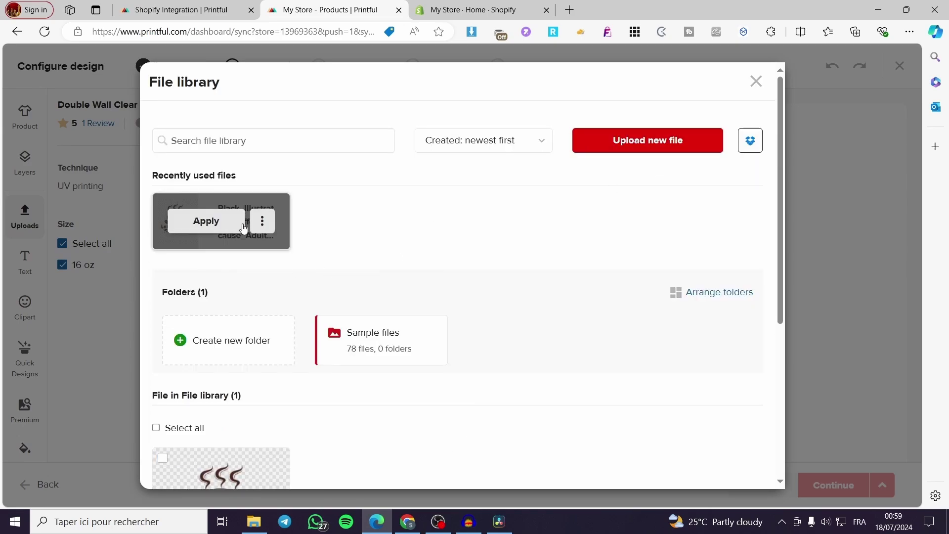
click(206, 226)
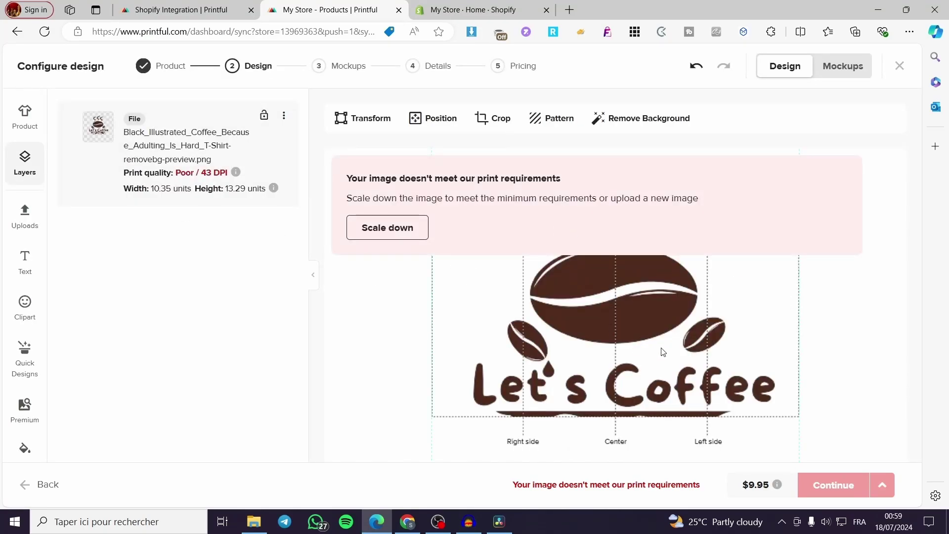
Scale down the coffee illustration so that it meets the minimum print requirements.
scroll(663, 352, down, 2)
scroll(733, 340, up, 2)
scroll(706, 345, down, 2)
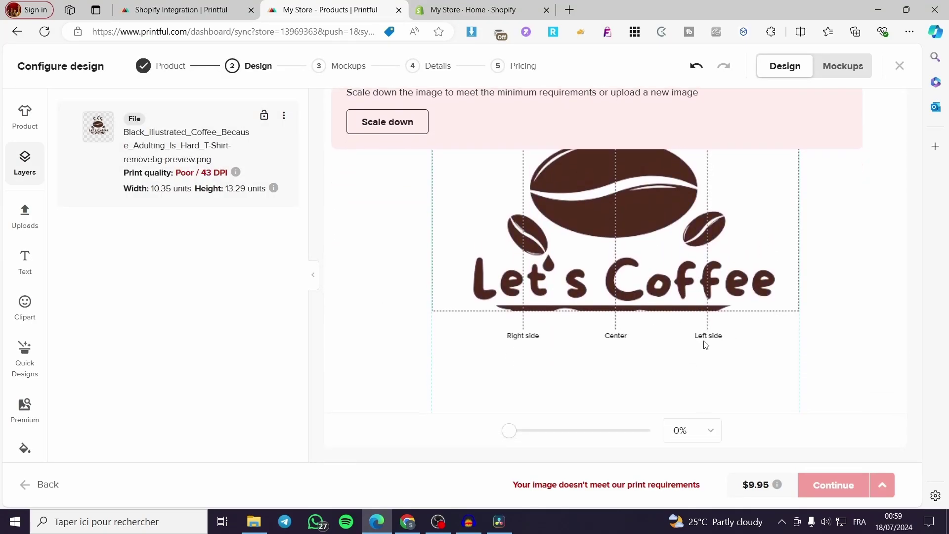
drag(515, 431, 392, 430)
scroll(336, 103, up, 2)
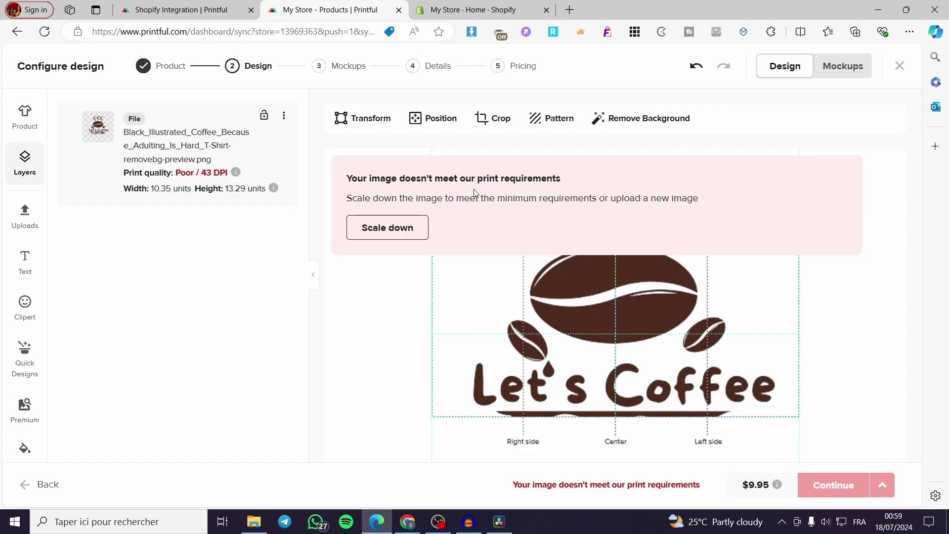
click(402, 228)
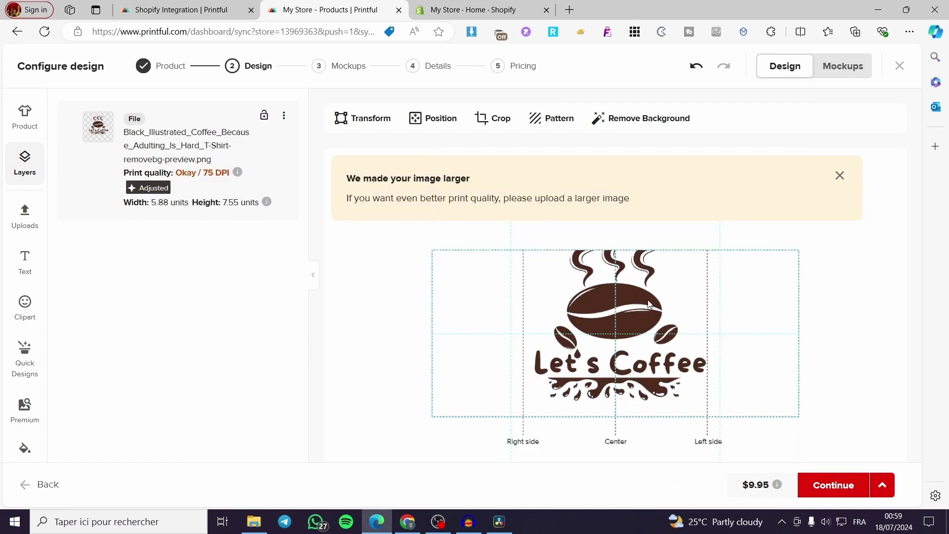
Resize the coffee illustration to about 4.87 by 6.26 units and center it within the tumbler's print area.
drag(649, 304, 680, 412)
drag(638, 364, 637, 393)
drag(684, 257, 701, 238)
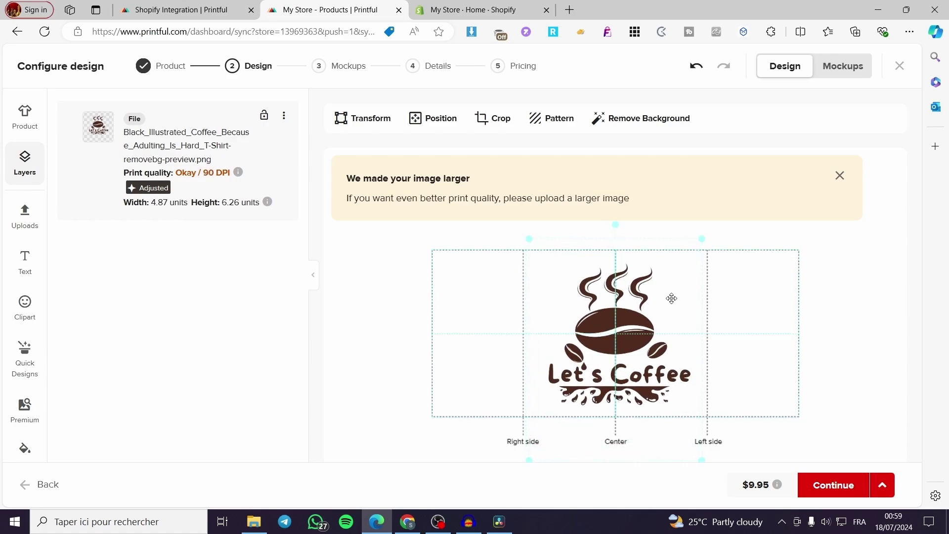
drag(671, 298, 671, 298)
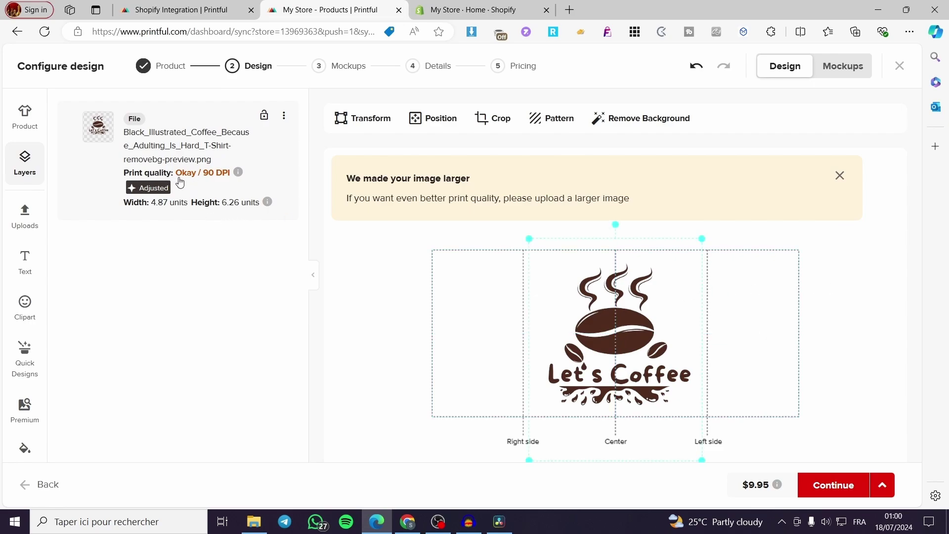
mouse_move(225, 181)
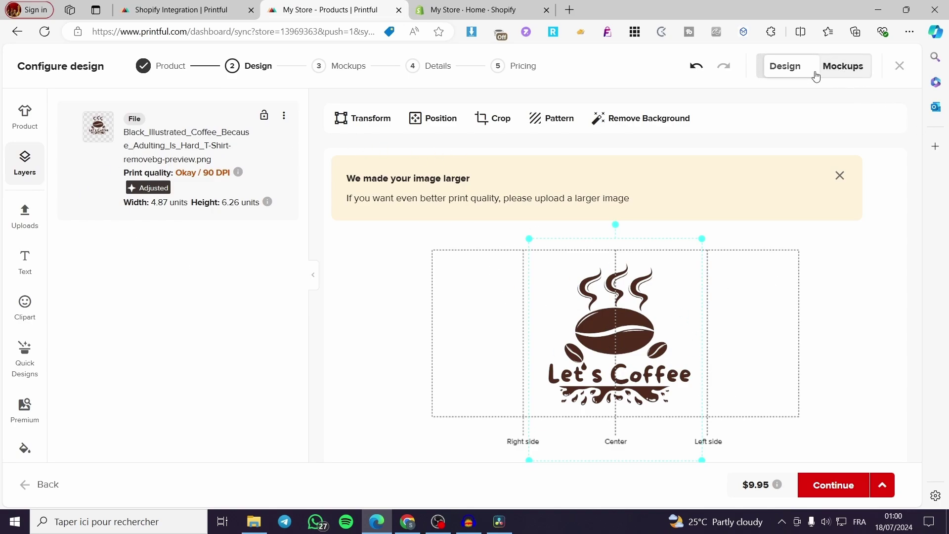
Preview the design on the different tumbler mockups, including the side views and the hand-held photo, and return to the design view.
click(839, 67)
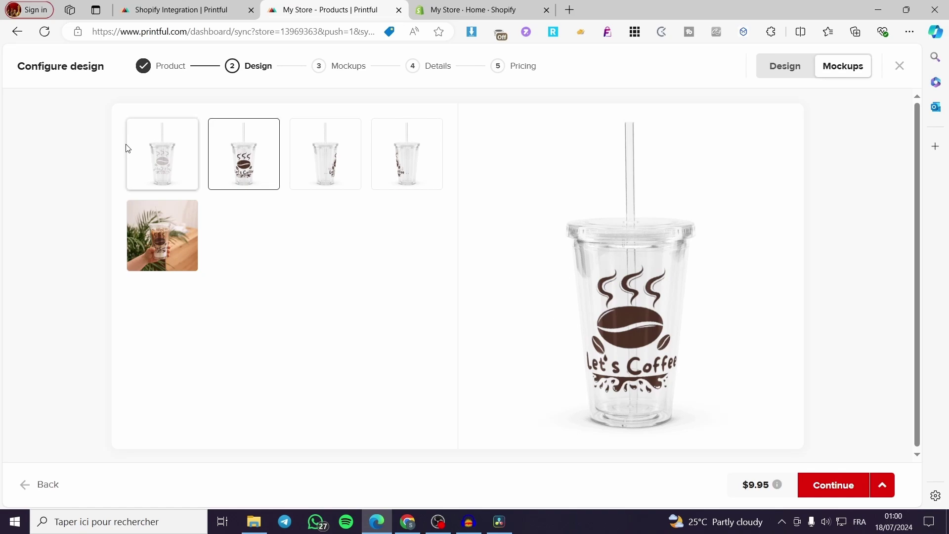
click(153, 153)
click(338, 166)
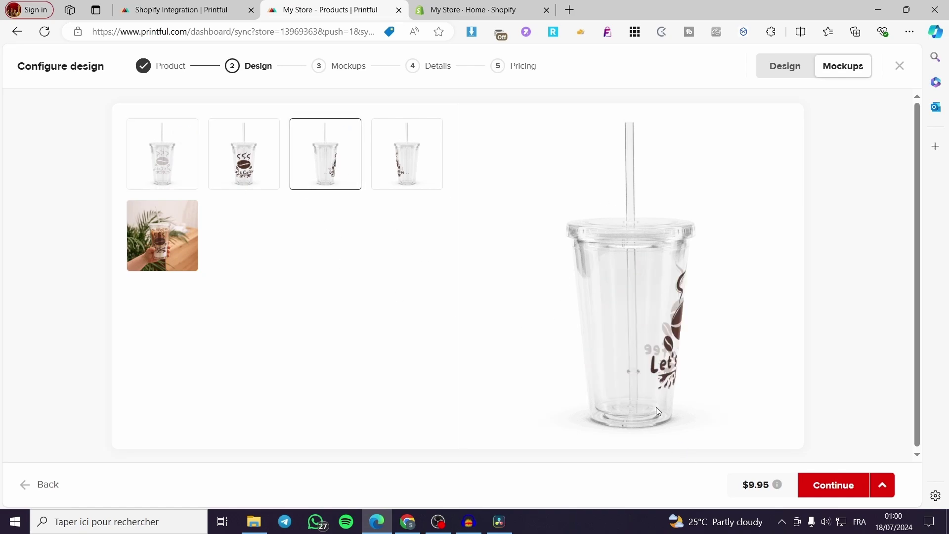
click(409, 184)
click(185, 212)
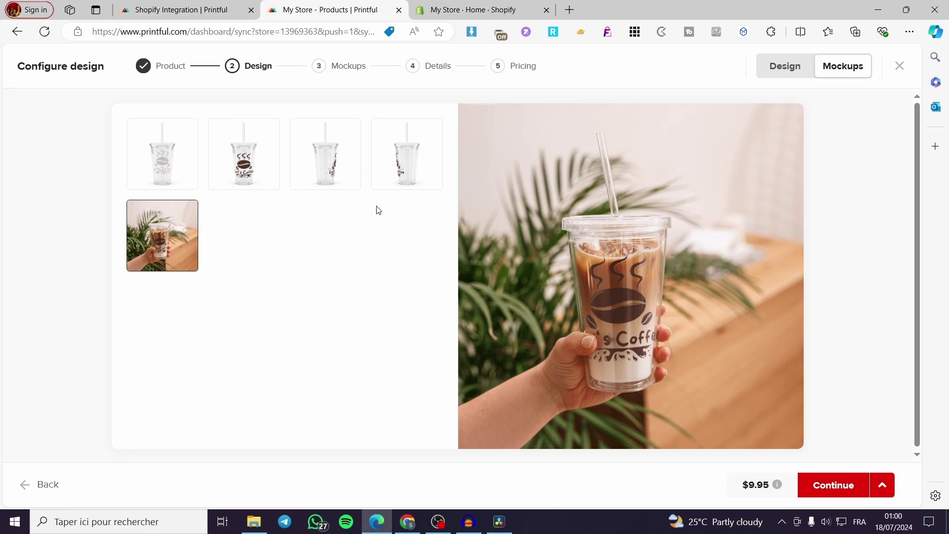
click(770, 62)
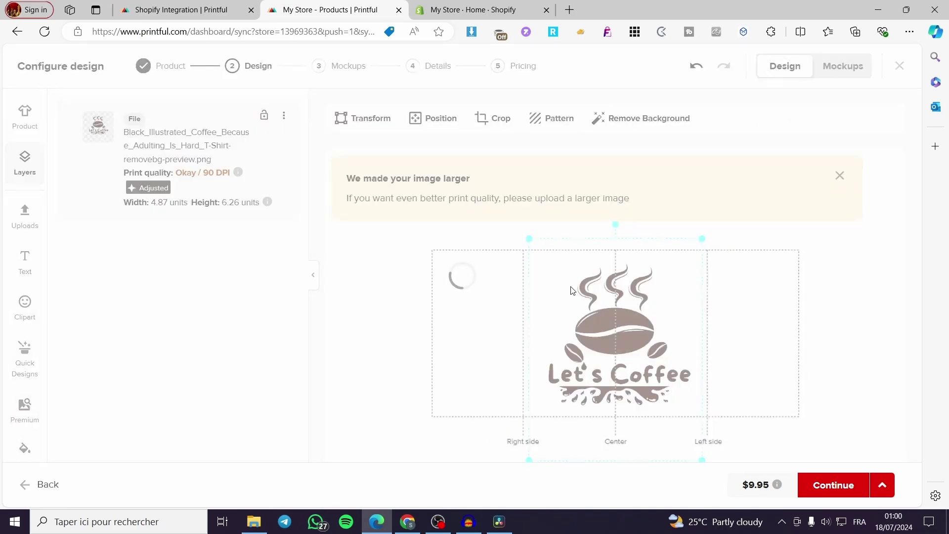
Accept the tumbler design and choose basic ready-made mockups for the product images.
scroll(778, 356, down, 1)
click(840, 484)
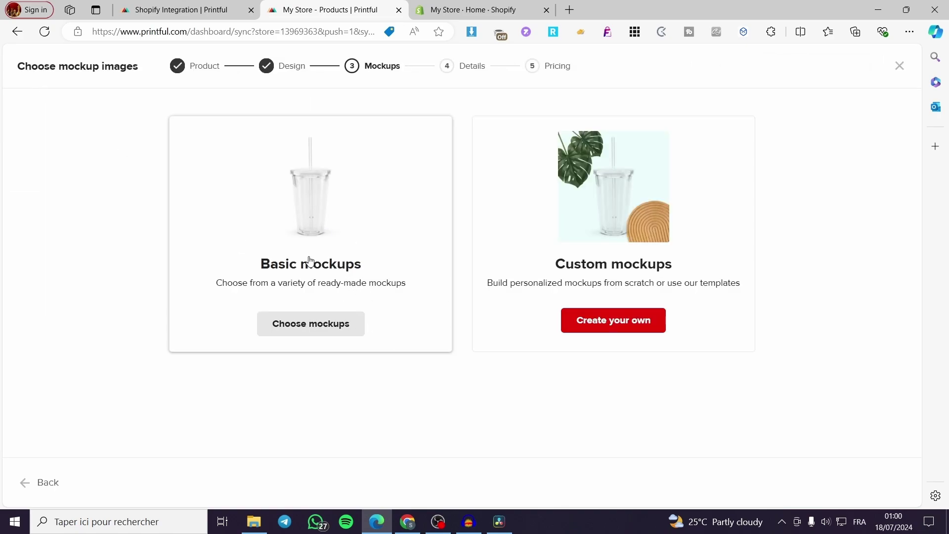
click(305, 330)
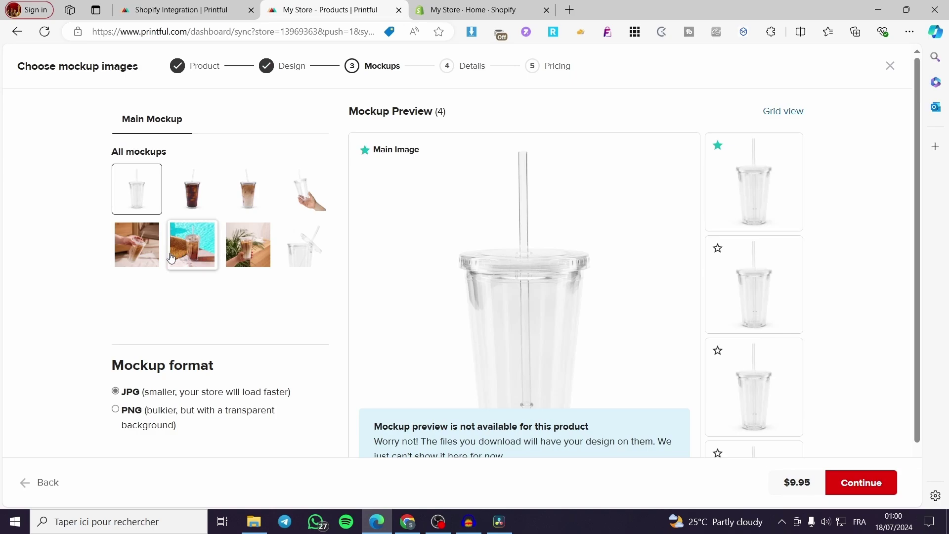
Compare the ready-made mockups, select the poolside photo as the main image and proceed to the product details.
click(144, 252)
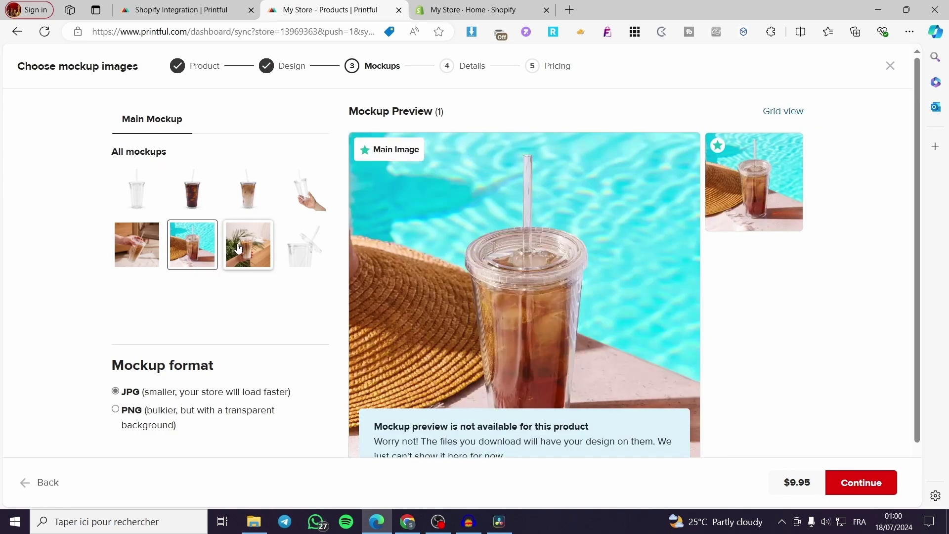
click(238, 248)
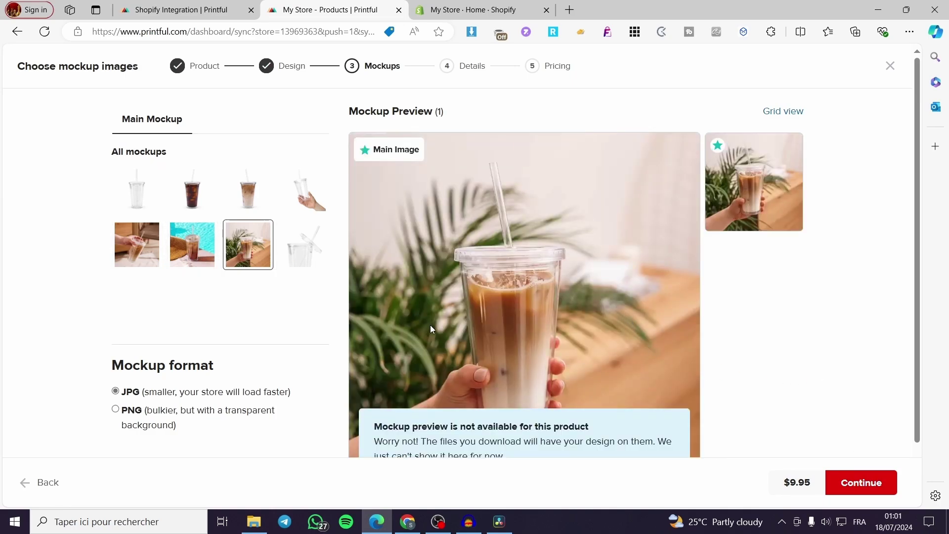
click(192, 193)
click(254, 203)
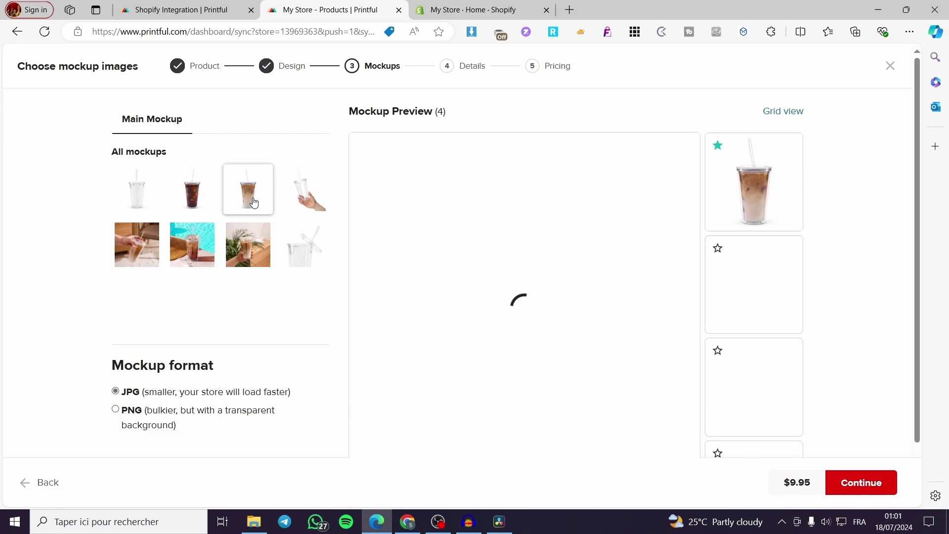
click(246, 244)
click(194, 246)
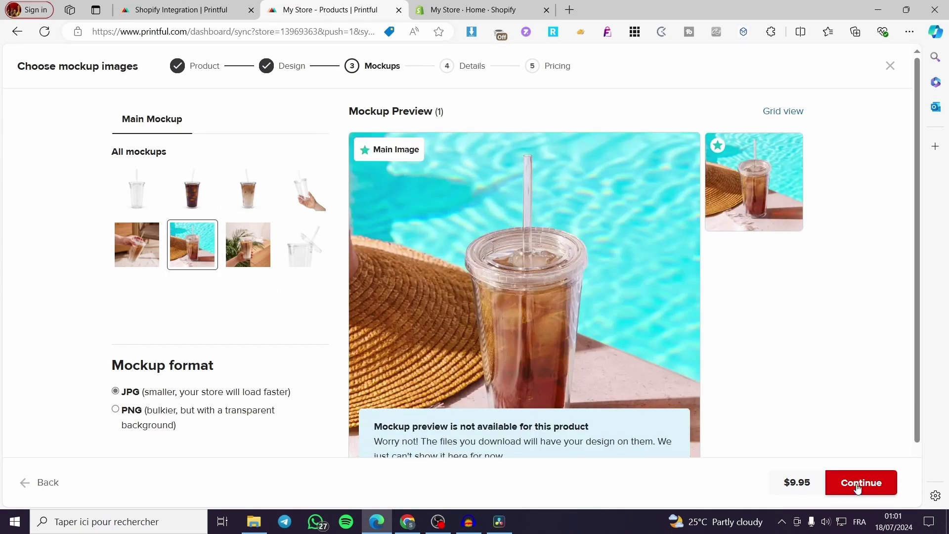
click(857, 488)
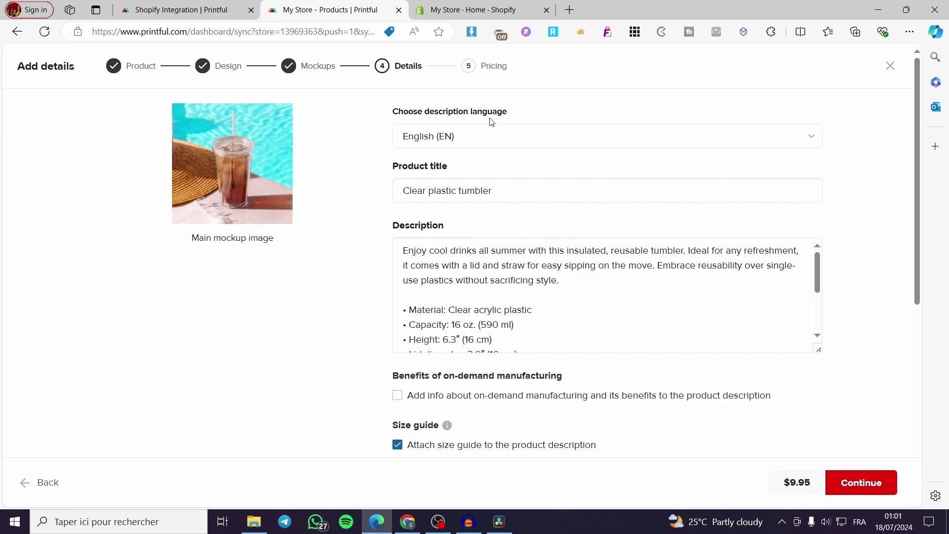
Check which languages are available for the product description.
click(467, 148)
scroll(498, 237, down, 2)
scroll(324, 197, up, 2)
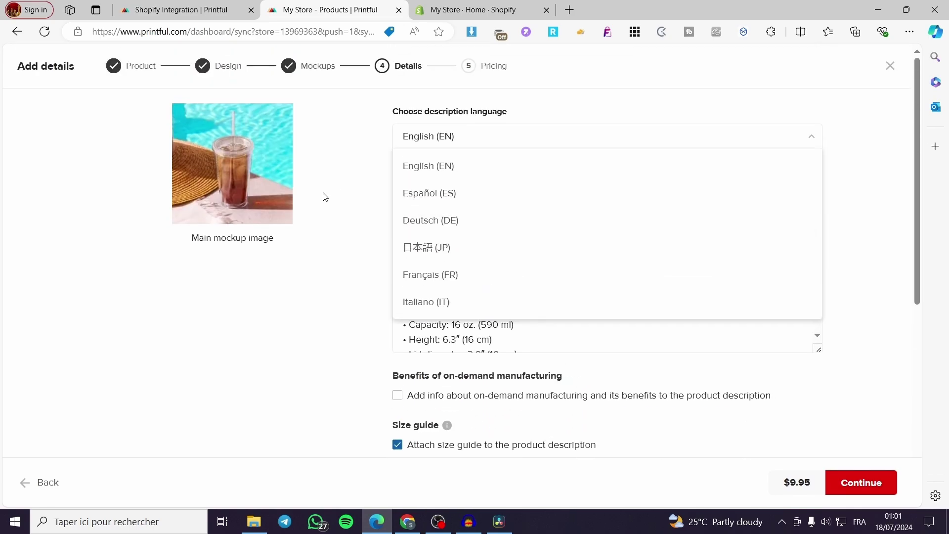
click(849, 162)
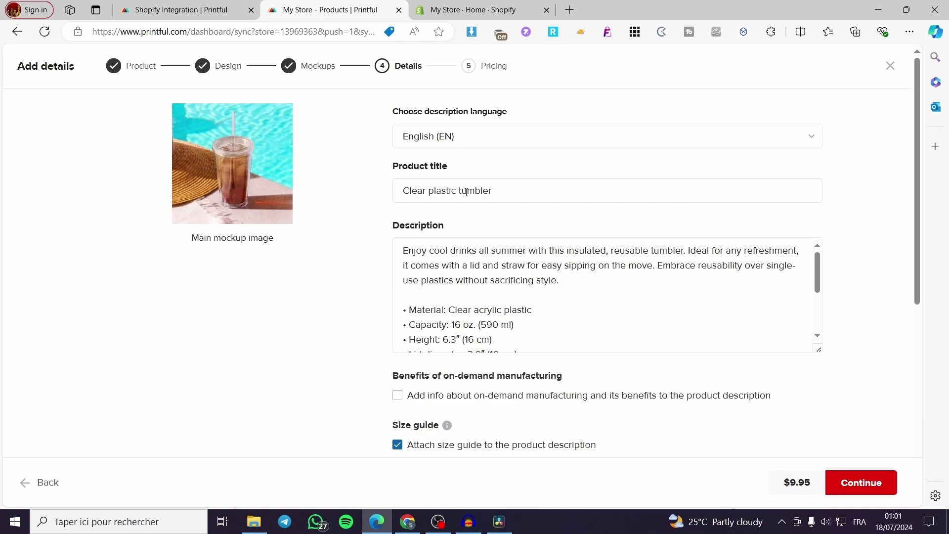
Change the product title to "Best Coffee Plastic Cup".
click(425, 193)
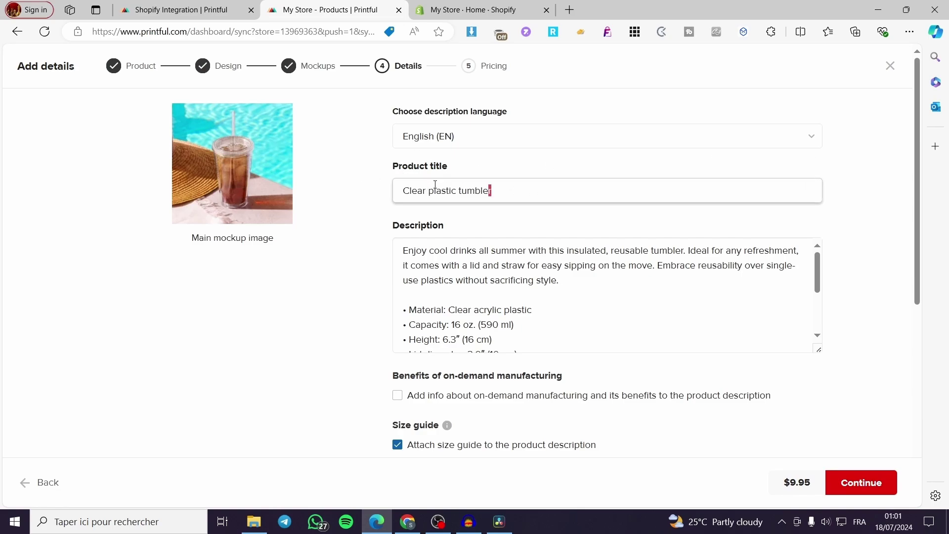
key(ctrl+a)
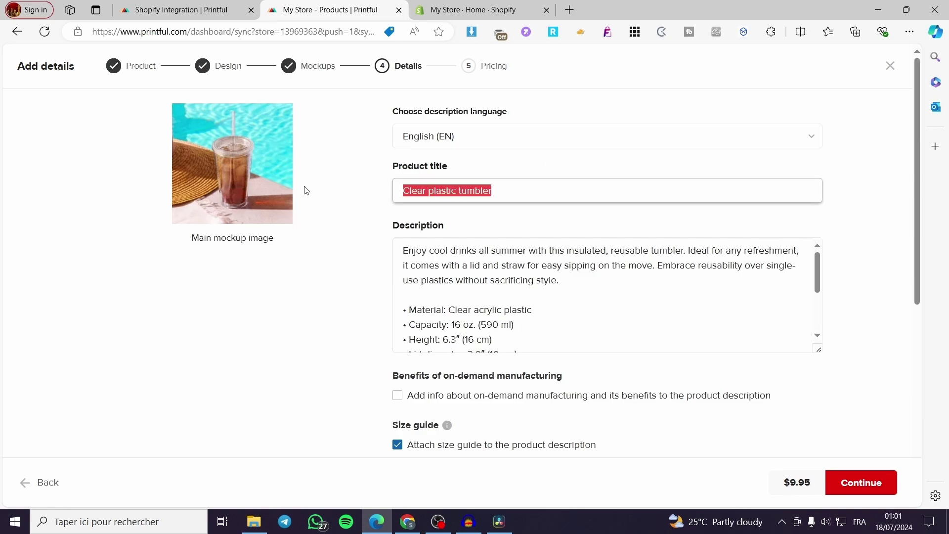
text(Best Coffee Cup)
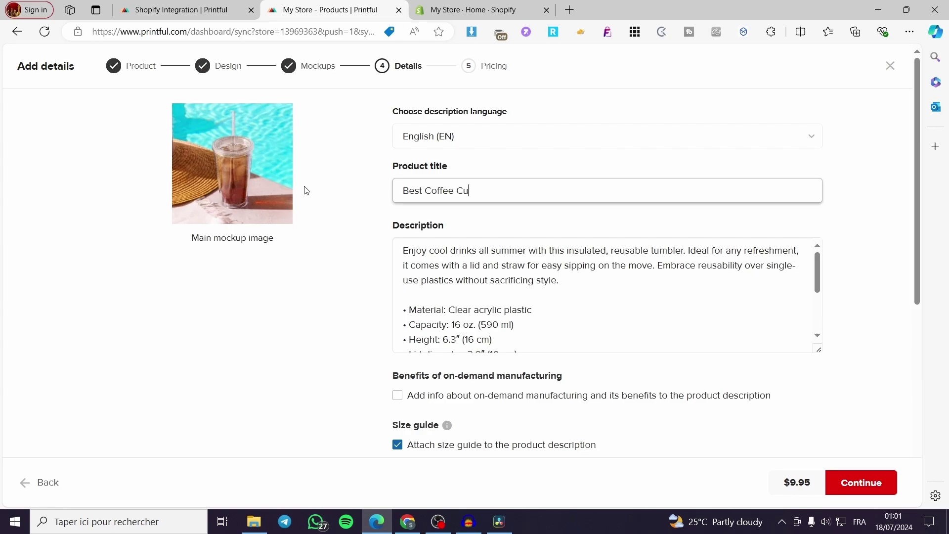
click(458, 193)
text(Plastic)
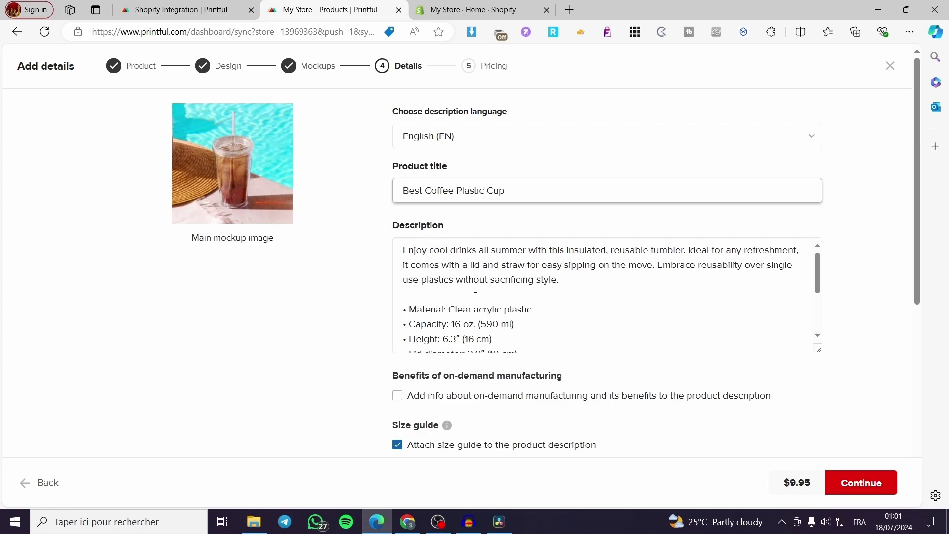
Review the full product description and the optional text about the benefits of on-demand manufacturing.
scroll(469, 272, down, 3)
scroll(498, 280, up, 3)
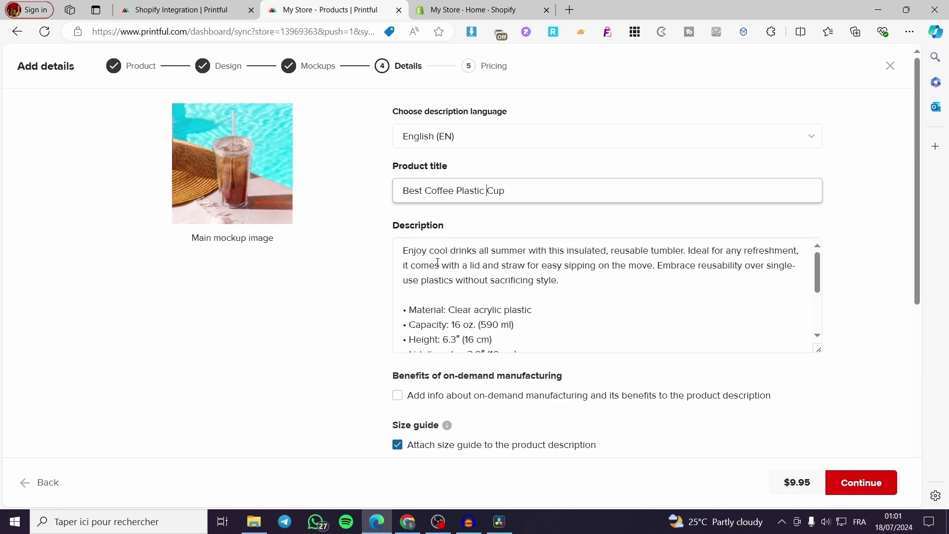
scroll(556, 253, down, 3)
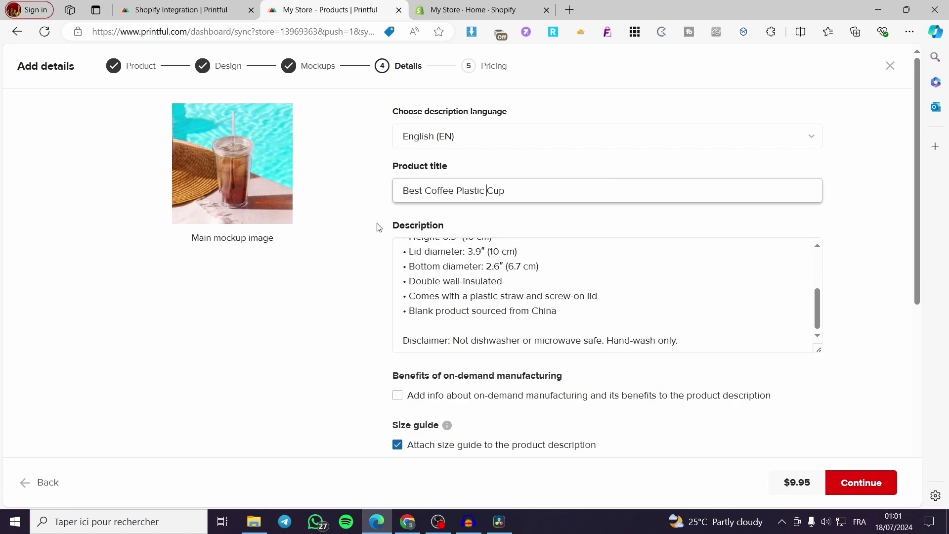
scroll(528, 267, down, 3)
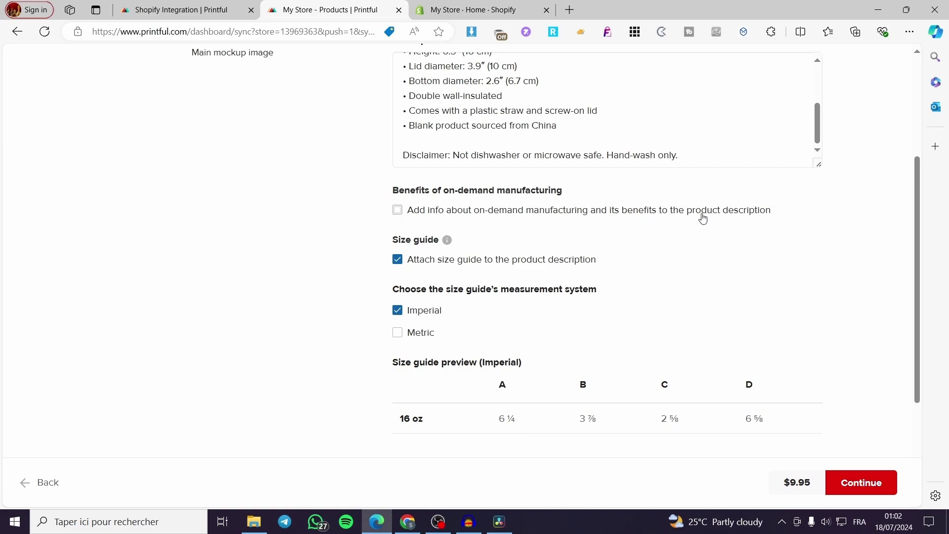
click(398, 210)
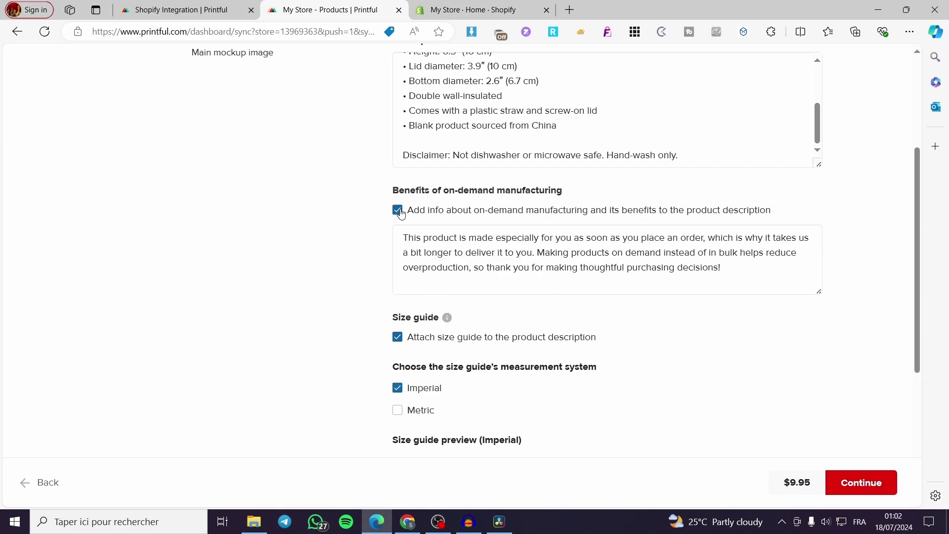
click(398, 210)
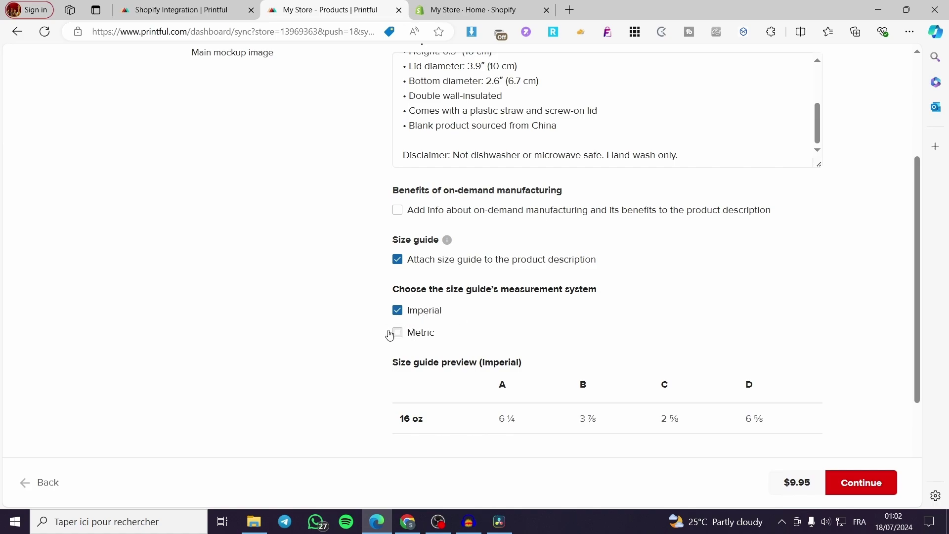
Add the tags coffee, cup and coffee head to the product.
scroll(498, 322, down, 1)
scroll(498, 322, down, 2)
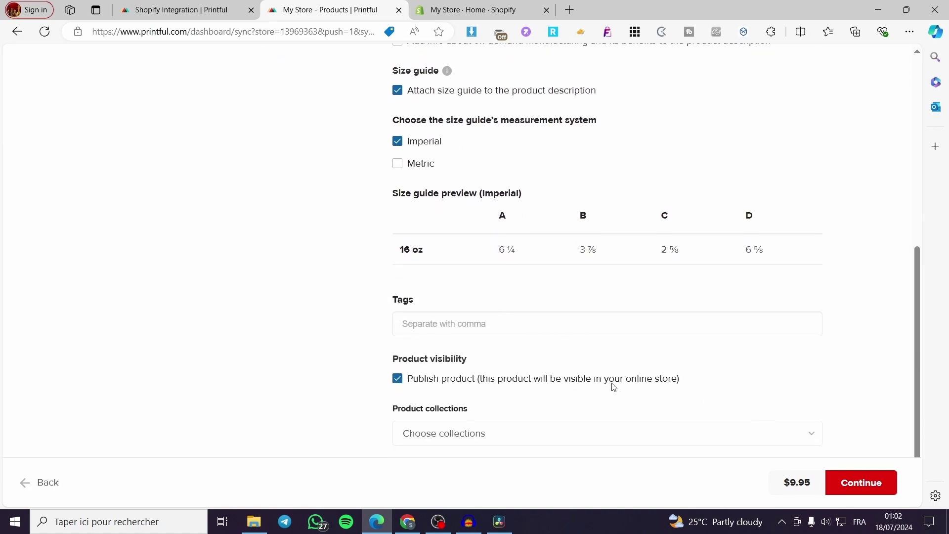
click(484, 327)
text(coffee)
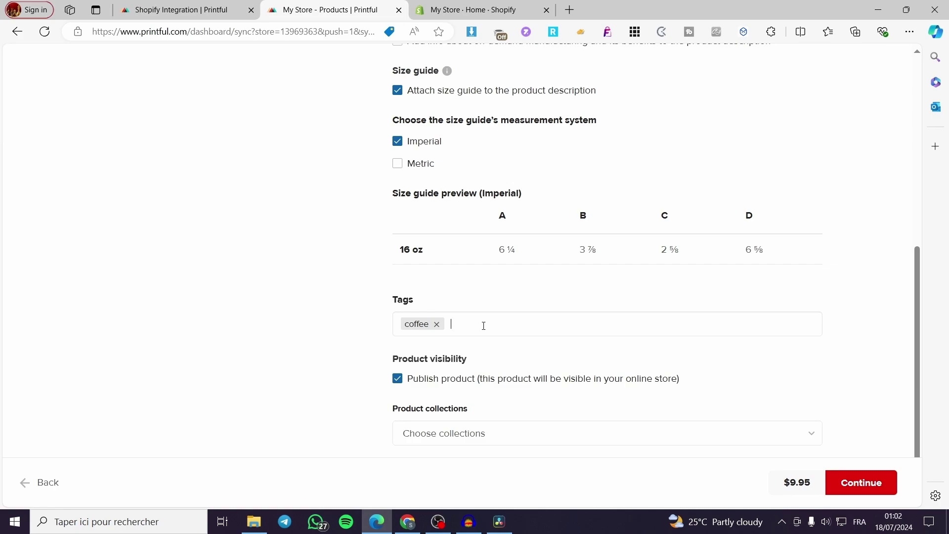
text(,cup,)
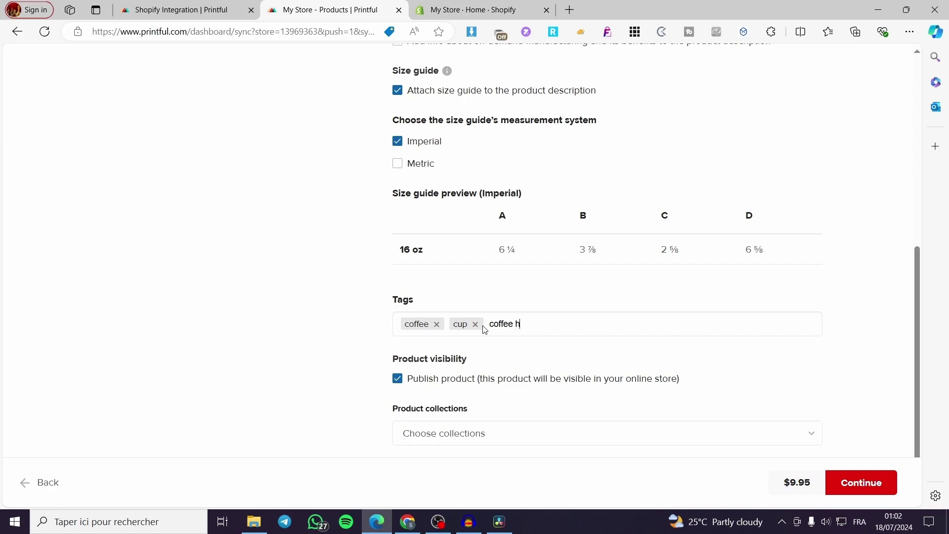
text(coffee head,)
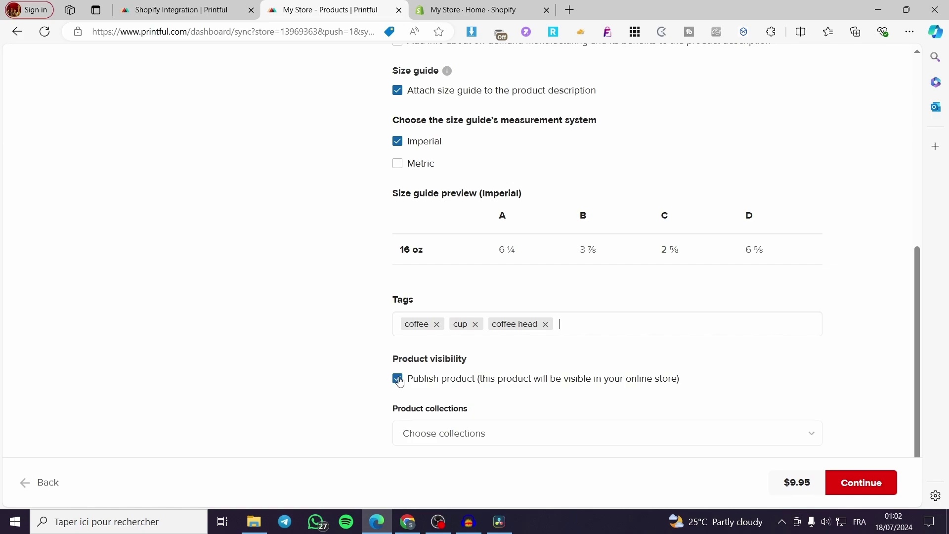
Assign the product to the Best Sellers collection and proceed to the pricing stage.
click(496, 434)
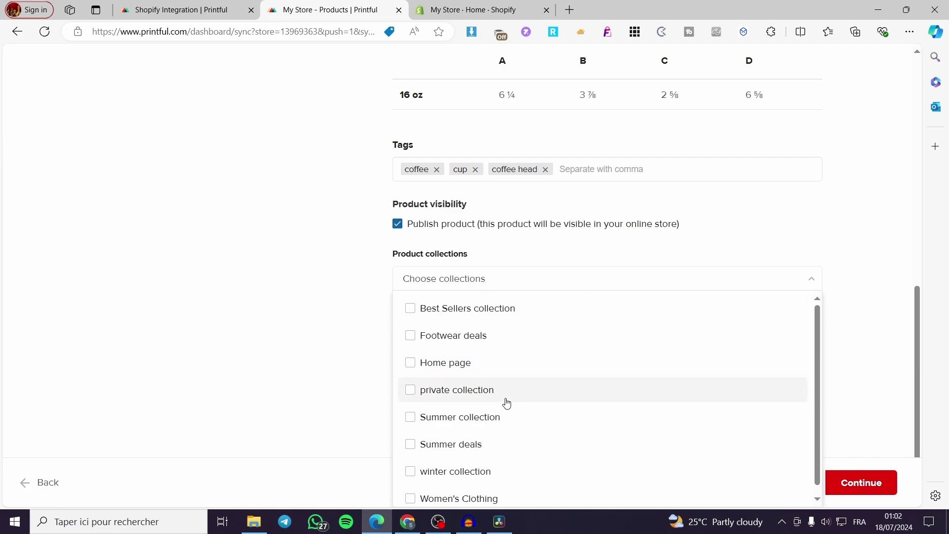
click(411, 308)
click(267, 336)
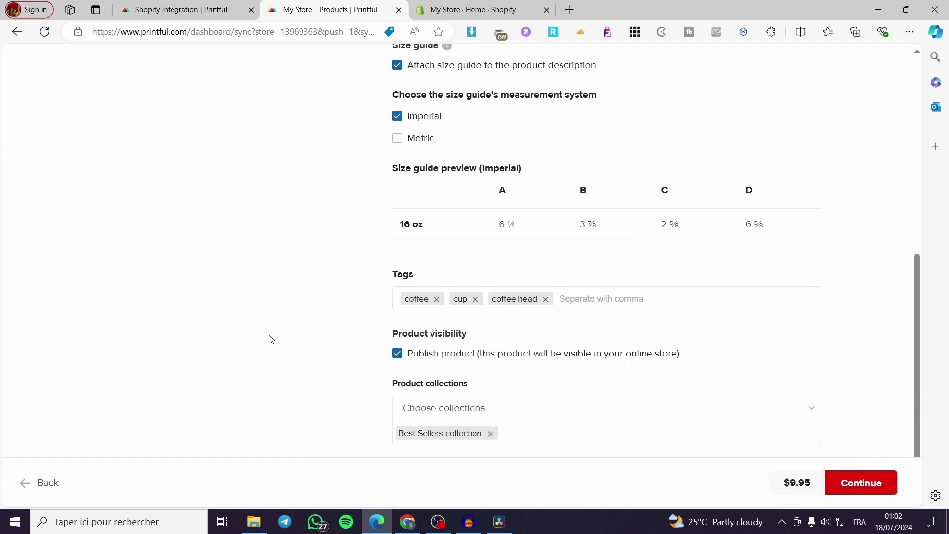
click(877, 492)
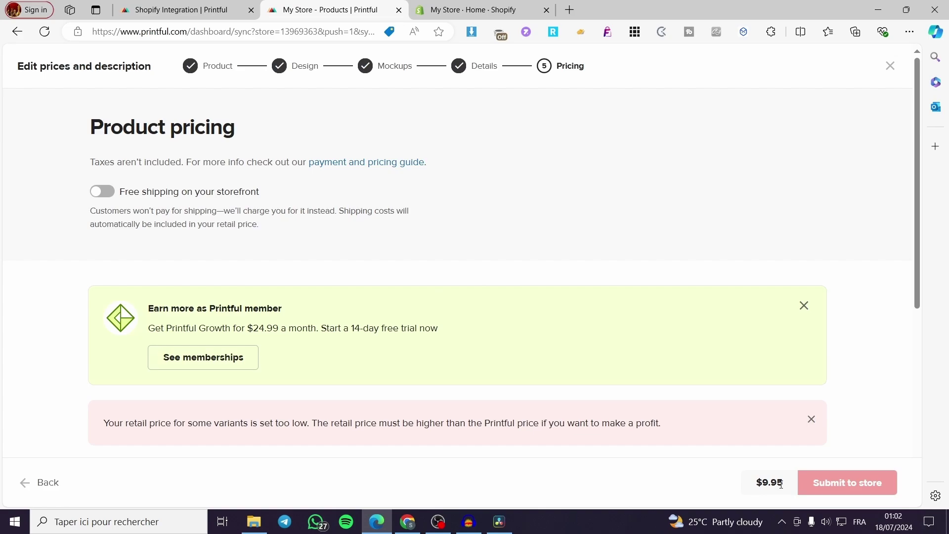
scroll(278, 349, down, 1)
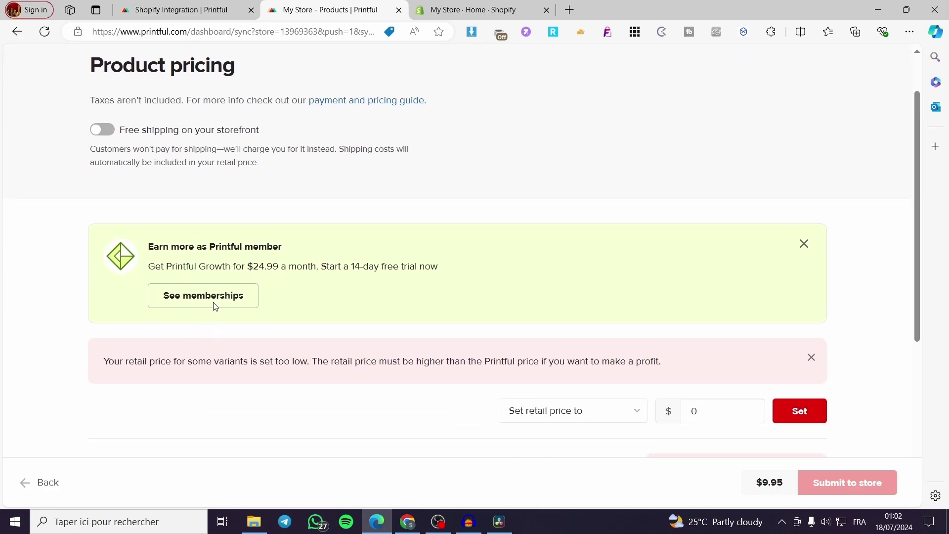
click(110, 130)
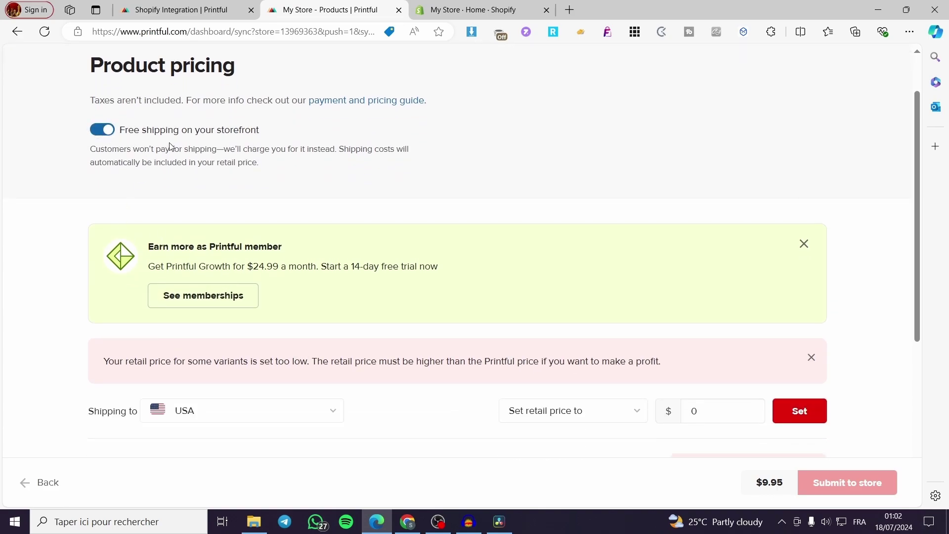
click(112, 130)
Set the retail price to 25.99 for all variants and submit the product to the store.
scroll(536, 353, down, 4)
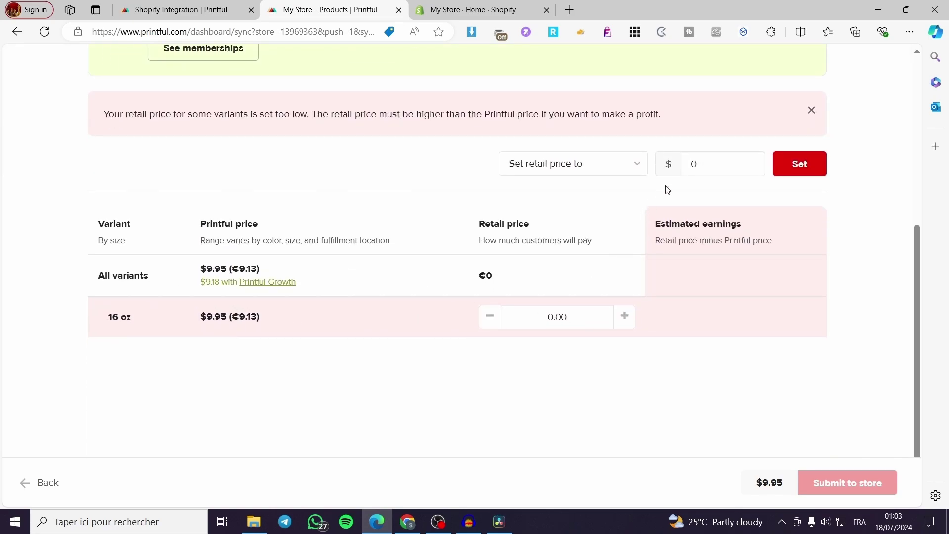
drag(697, 163, 691, 163)
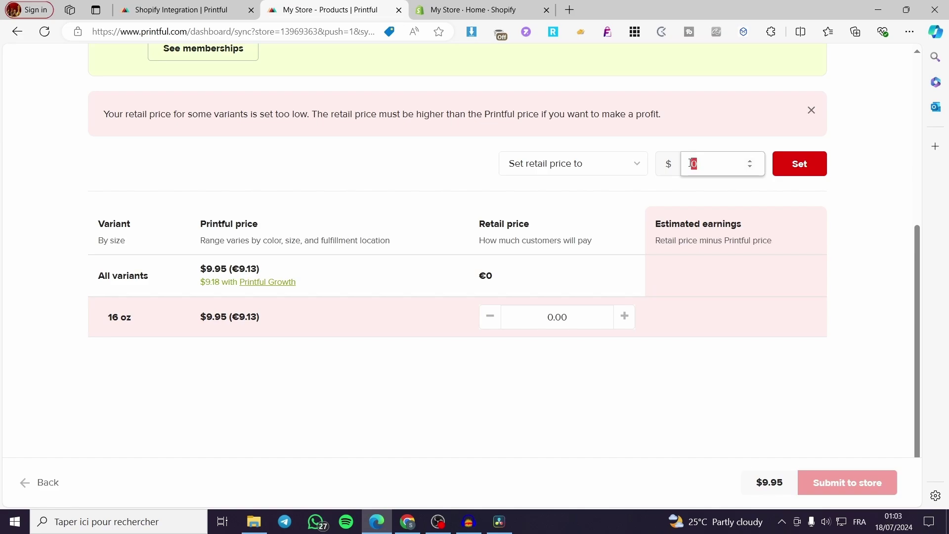
text(25.99)
click(807, 175)
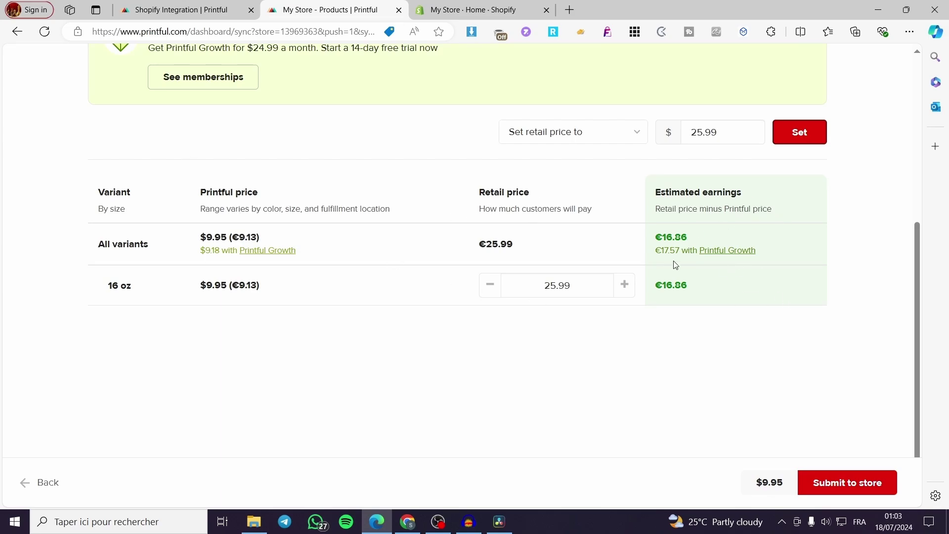
click(865, 486)
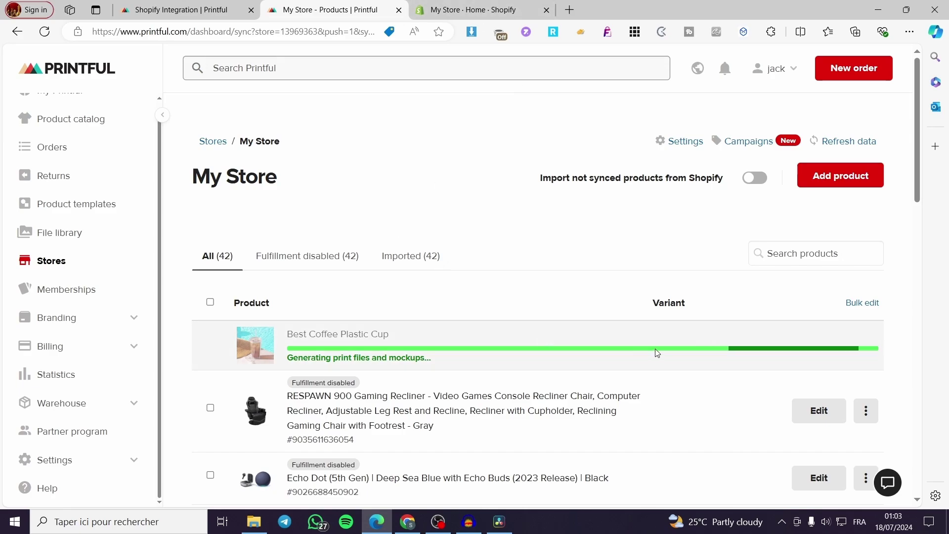
Review Printful's shipping page, from the fulfillment and delivery stages to the shipping rates by selling region.
click(464, 9)
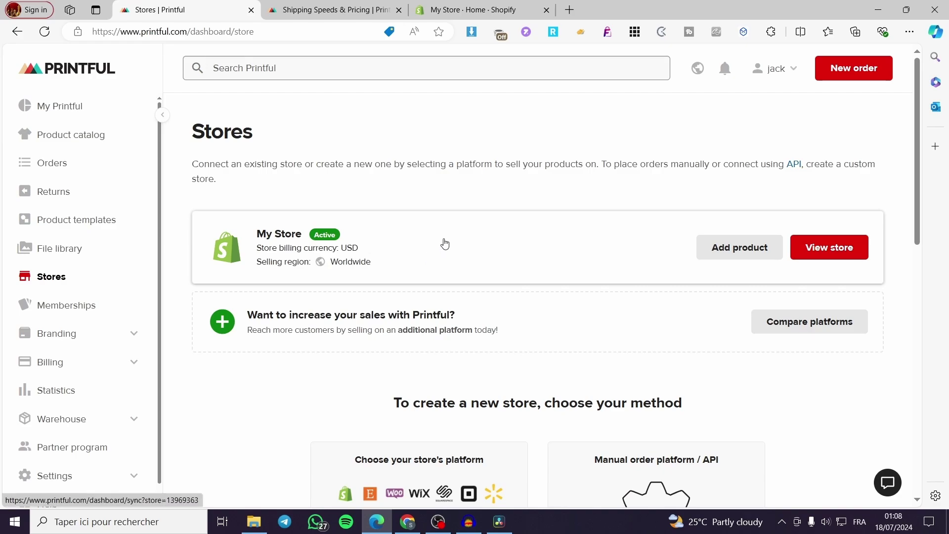
key(ctrl+Tab)
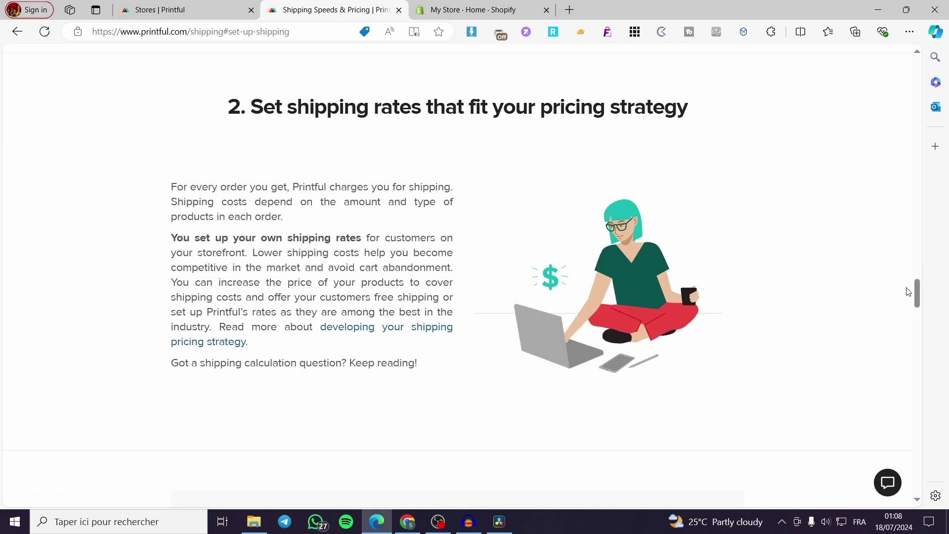
drag(918, 293, 879, 61)
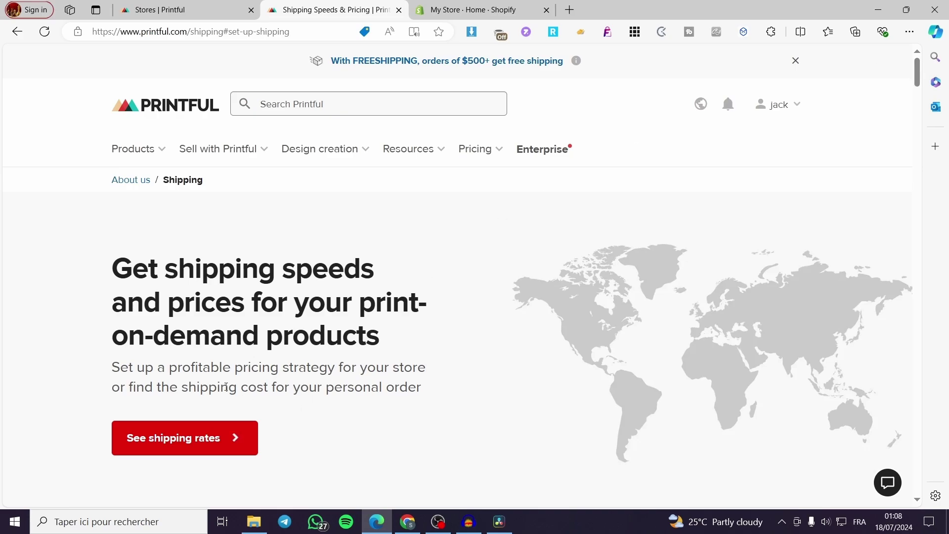
scroll(188, 331, down, 2)
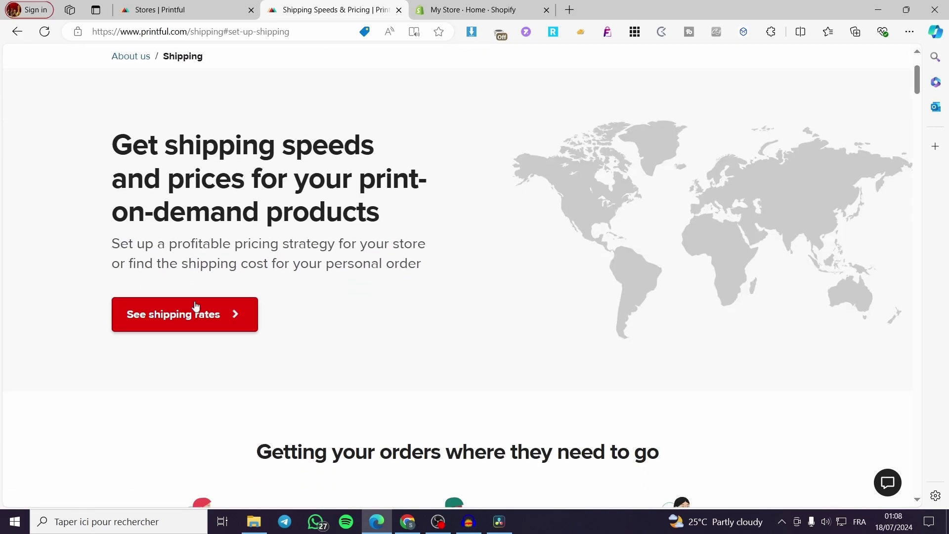
scroll(203, 321, down, 5)
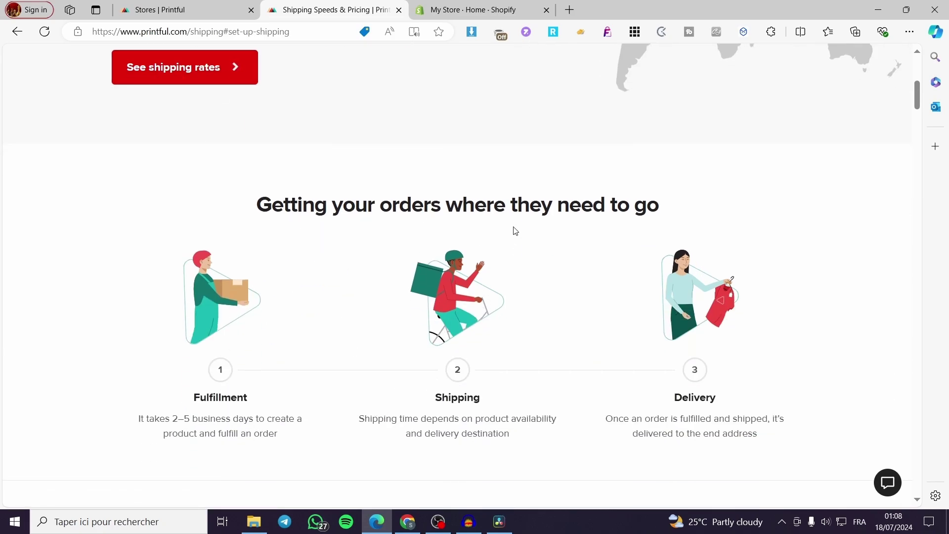
scroll(606, 220, down, 2)
scroll(546, 275, down, 10)
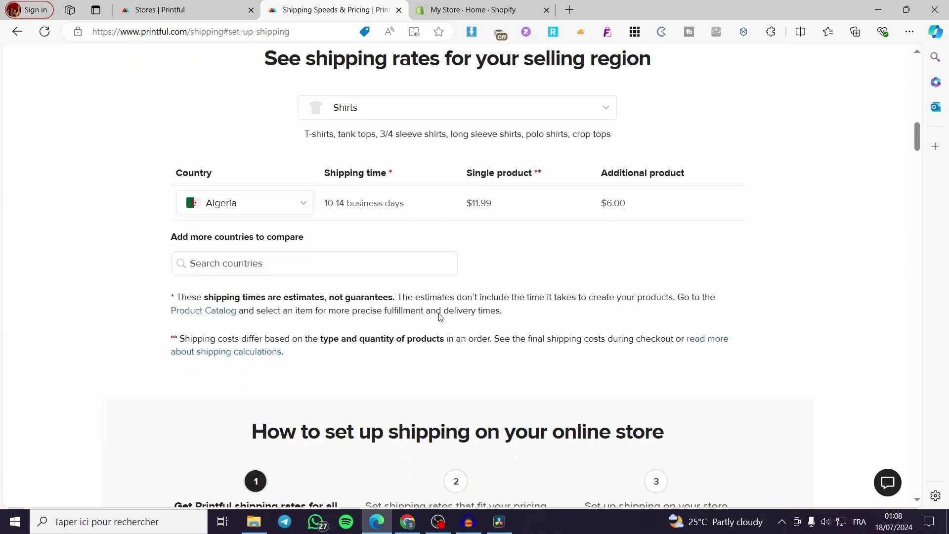
Go to the section on setting up shipping on the store, open the Shopify instructions and look through that help page.
click(17, 33)
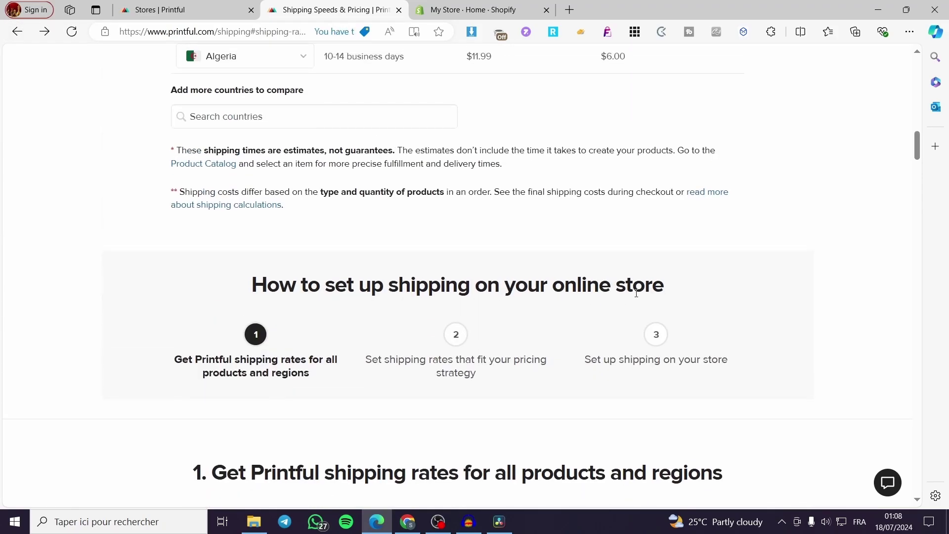
scroll(552, 293, down, 2)
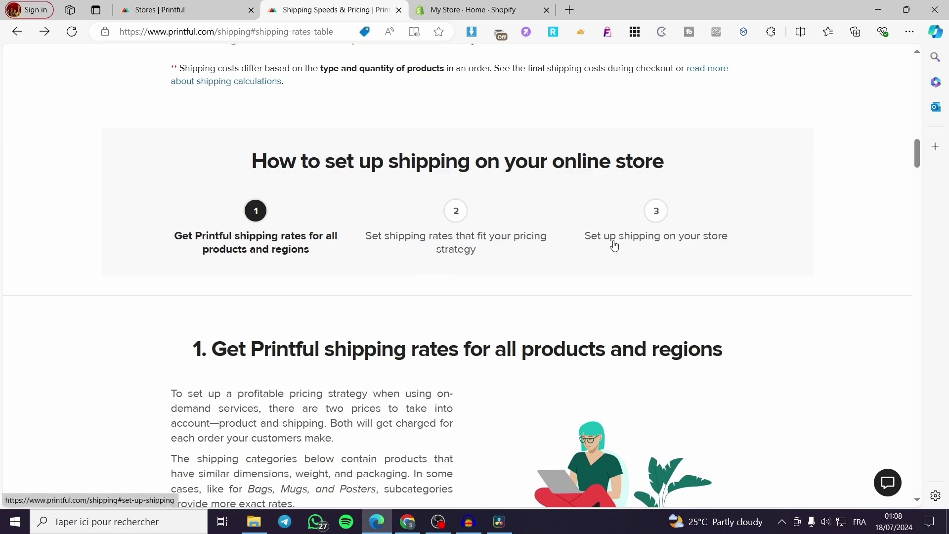
click(656, 209)
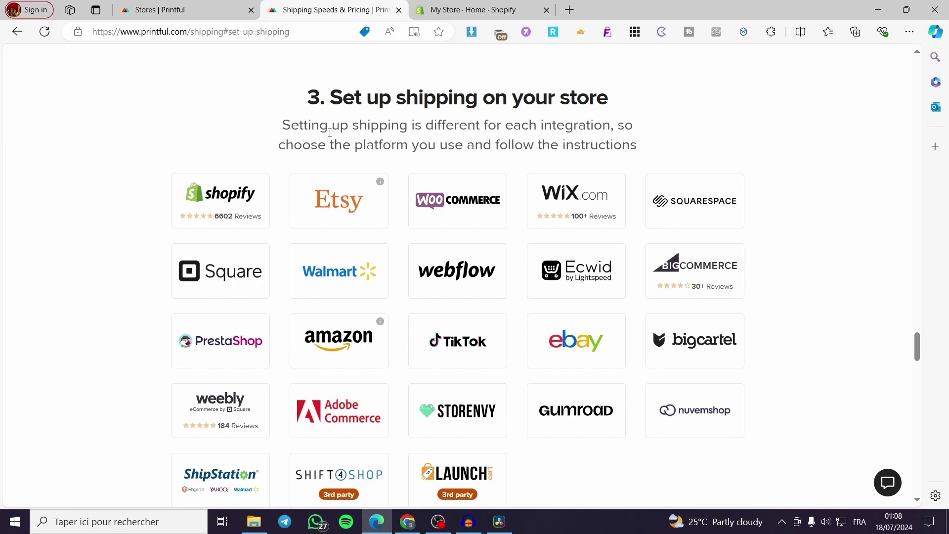
click(238, 213)
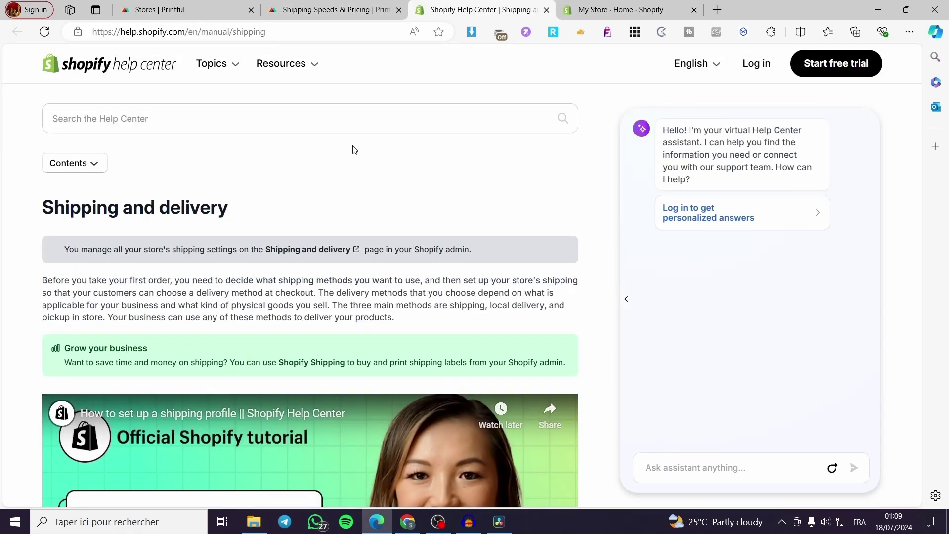
scroll(354, 149, down, 10)
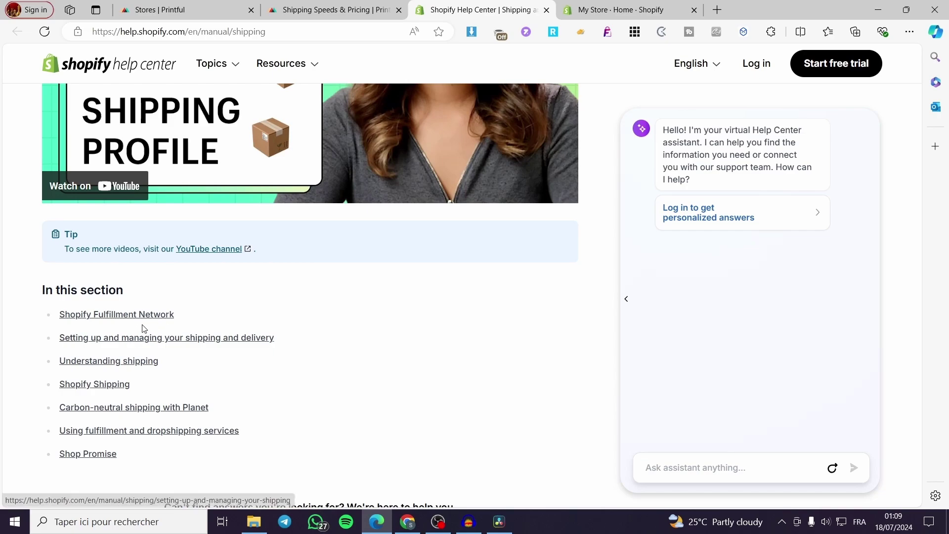
scroll(143, 329, up, 9)
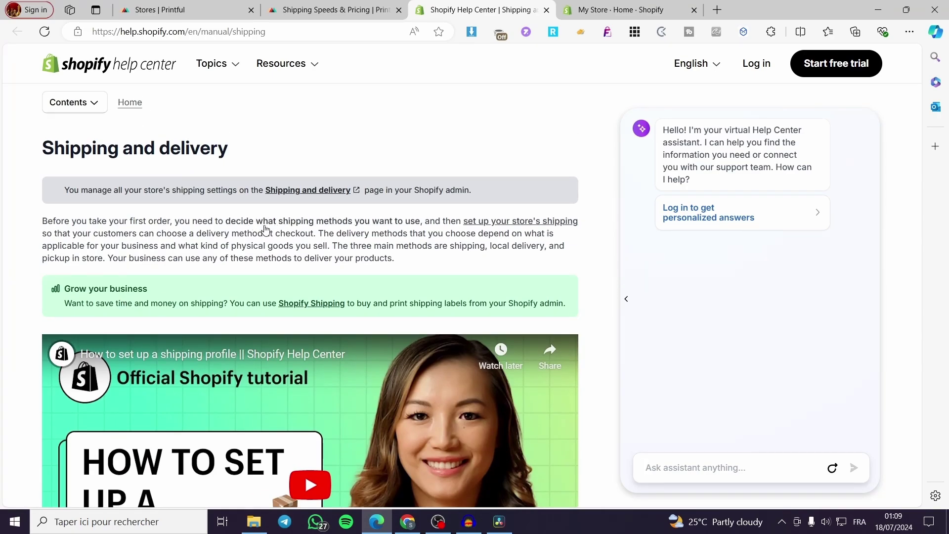
Switch to the Shopify admin and open the store's Shipping and delivery settings.
click(613, 10)
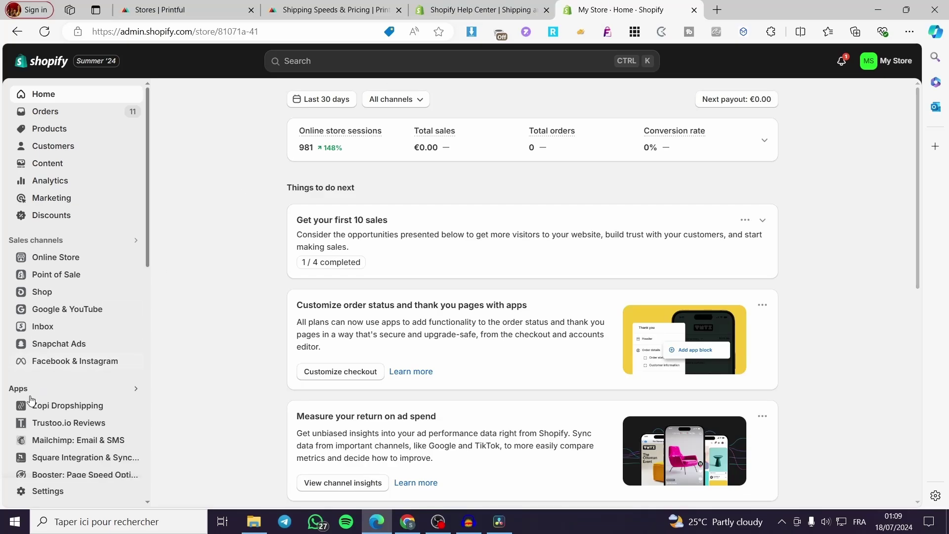
click(41, 492)
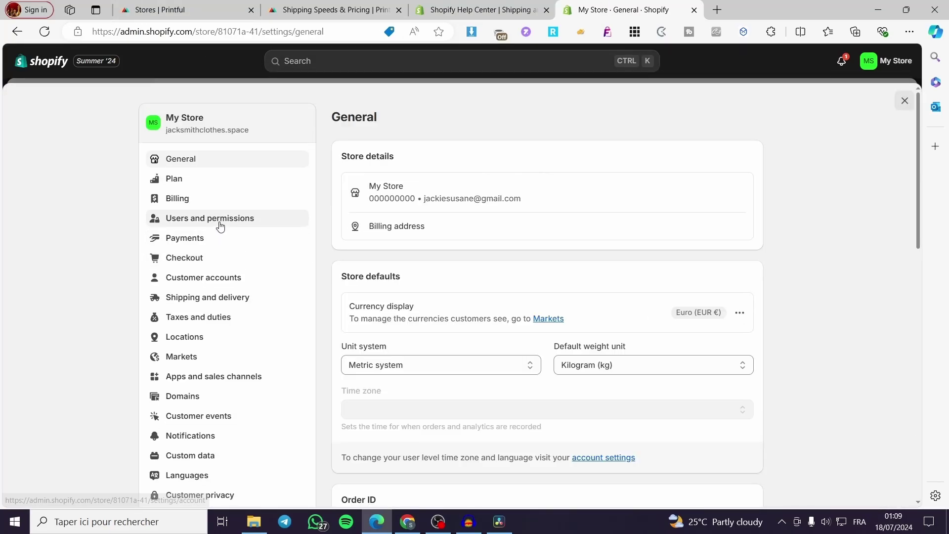
click(211, 301)
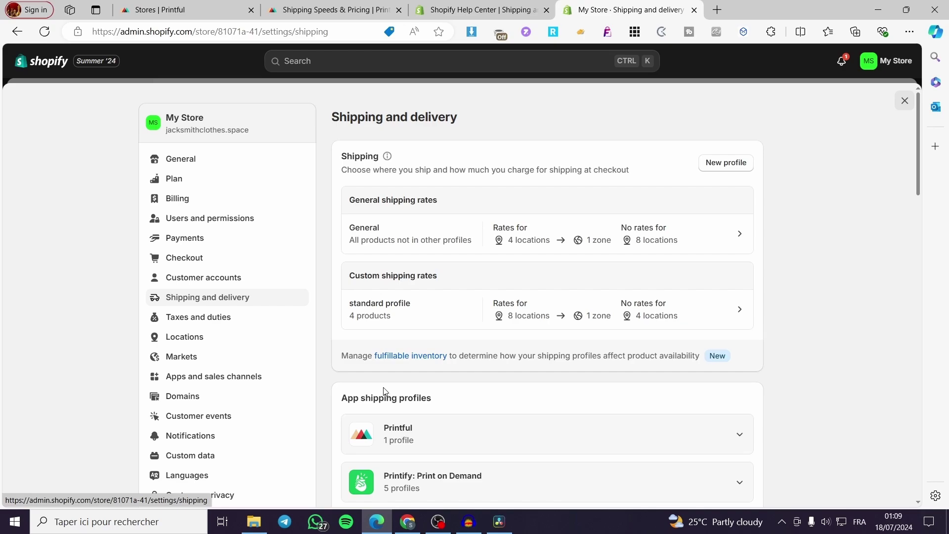
Expand the Printful app shipping profile and review it alongside the general and custom shipping rates.
click(726, 439)
scroll(639, 402, down, 5)
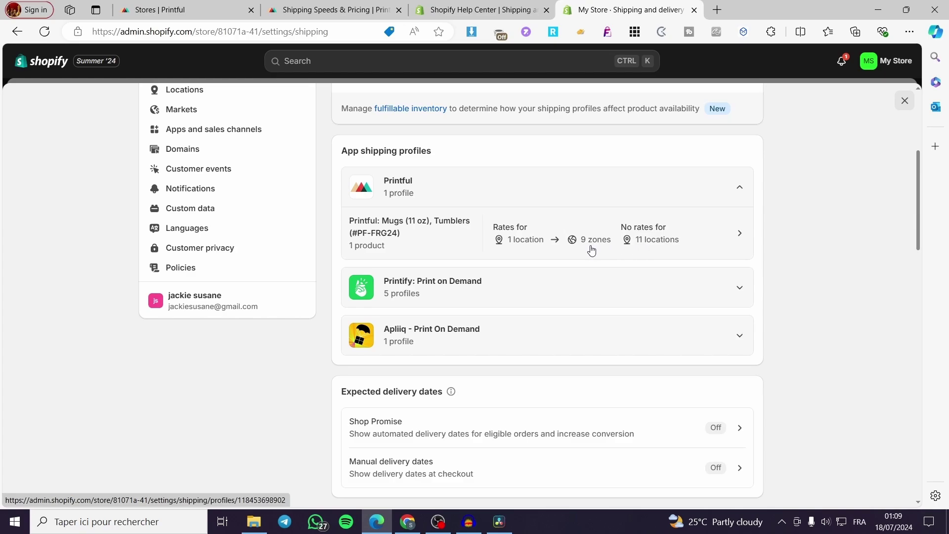
scroll(666, 252, up, 4)
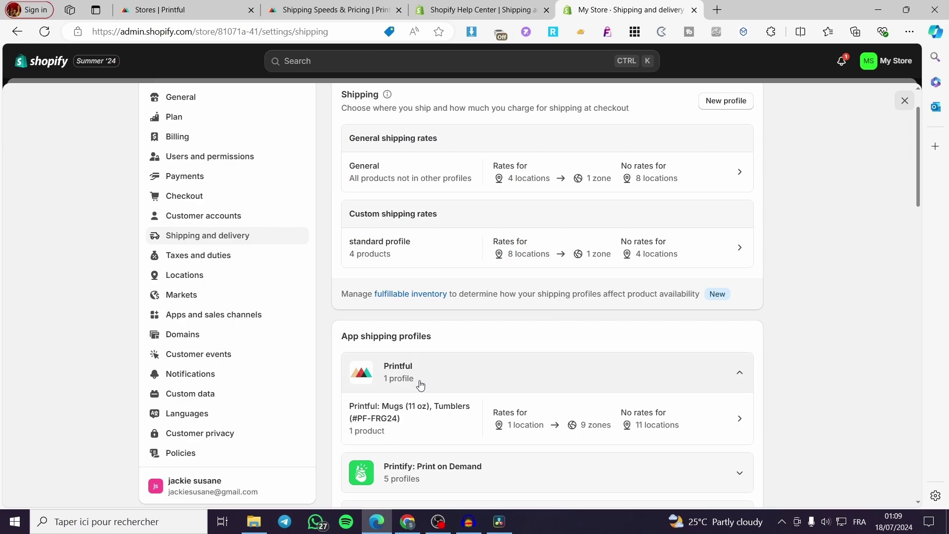
scroll(548, 346, up, 2)
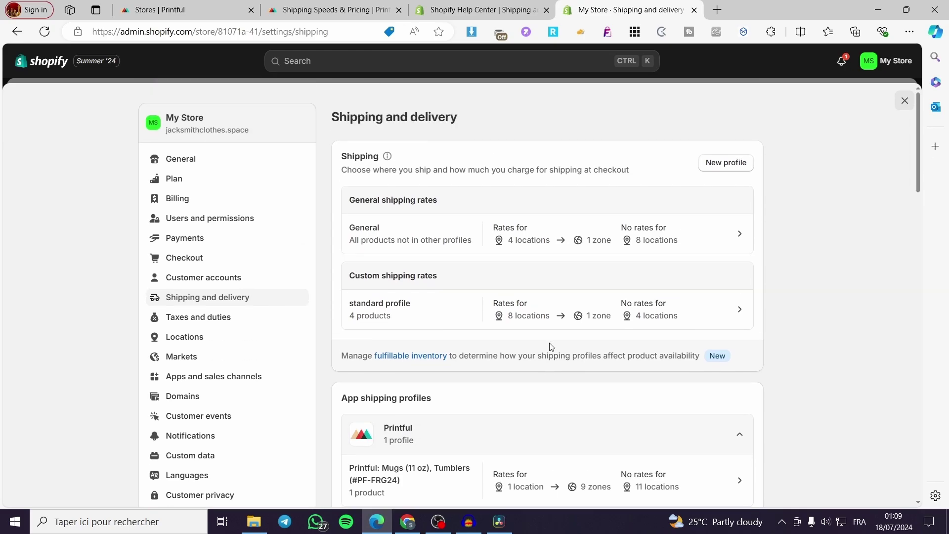
Start a new shipping profile and return to Printful's shipping speeds and pricing page.
click(737, 167)
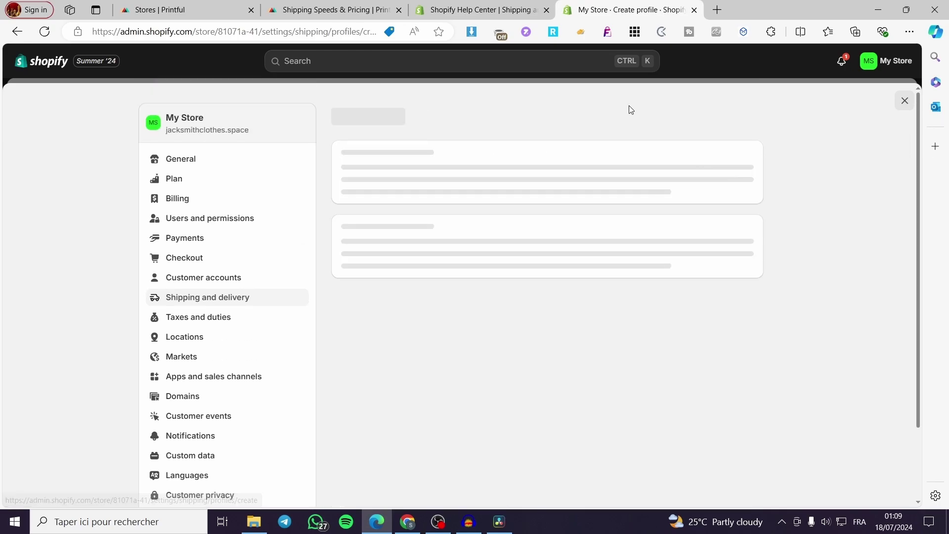
click(453, 4)
click(336, 9)
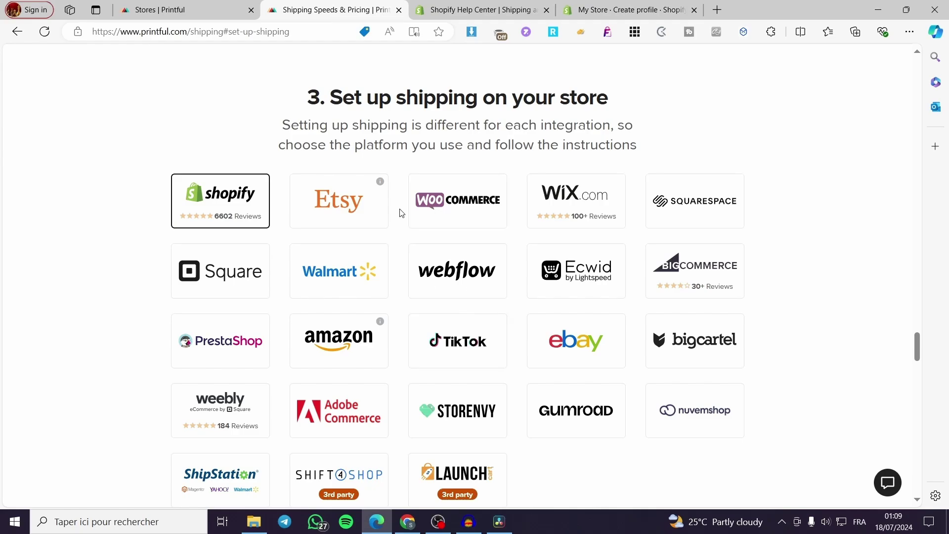
Look up Printful's regional shipping rates for shirts and for hoodies, sweatshirts, jackets, and pants.
scroll(504, 267, up, 5)
scroll(504, 267, up, 5)
drag(915, 291, 893, 180)
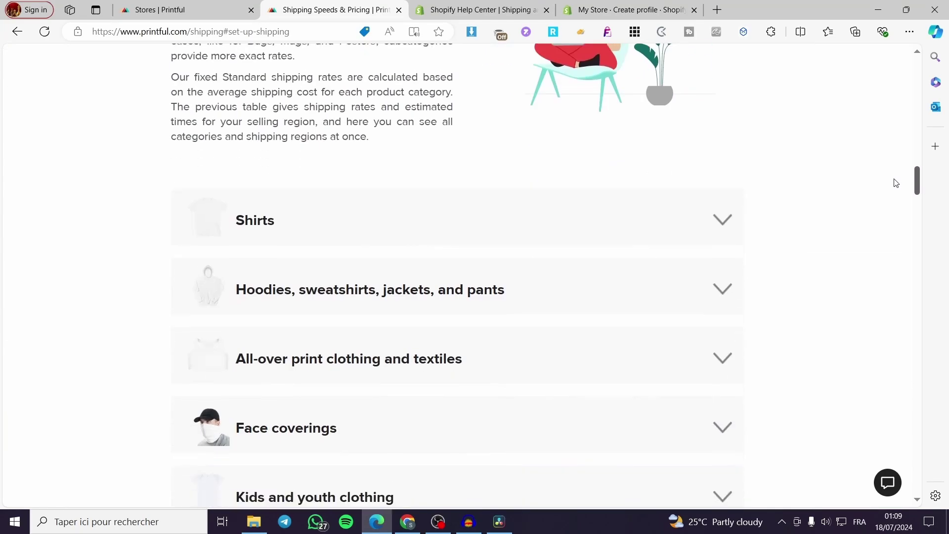
scroll(892, 181, up, 3)
click(723, 385)
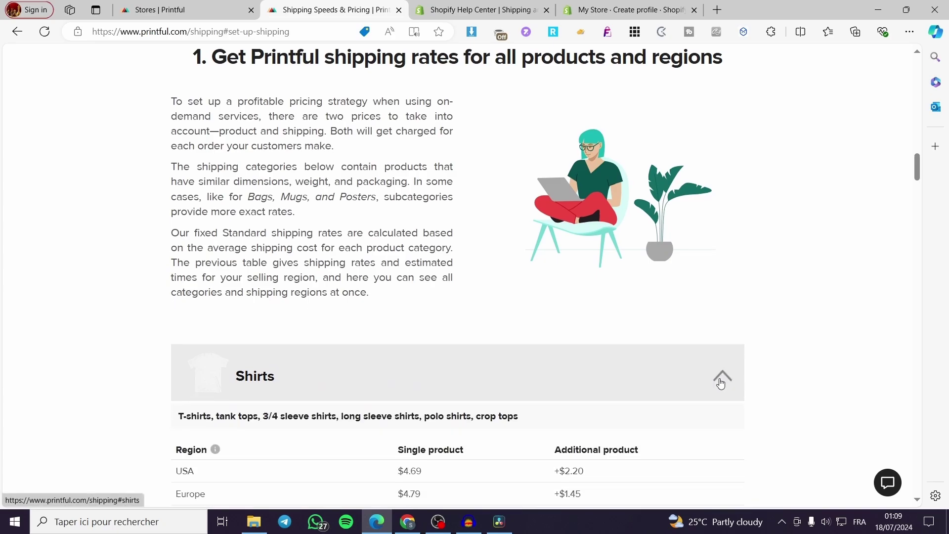
scroll(716, 365, down, 10)
click(722, 232)
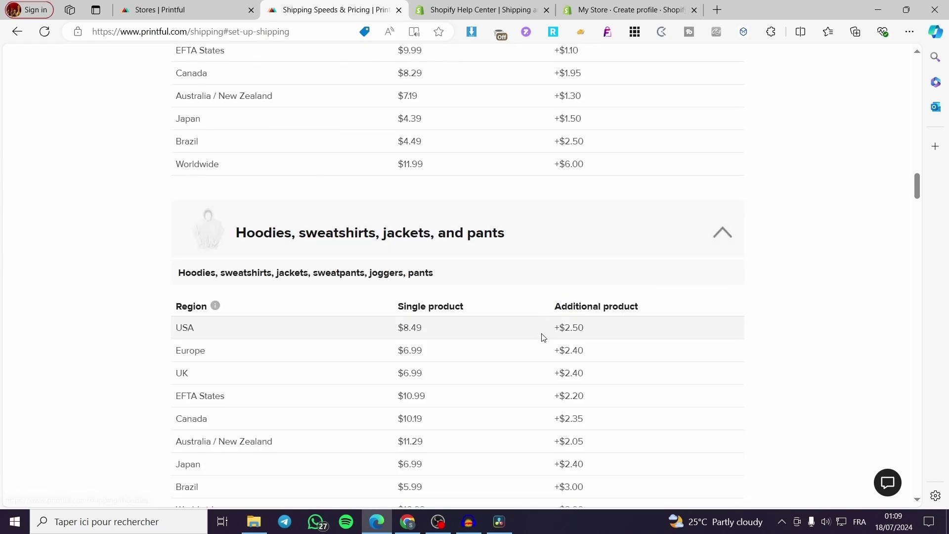
scroll(544, 346, up, 5)
scroll(544, 287, down, 9)
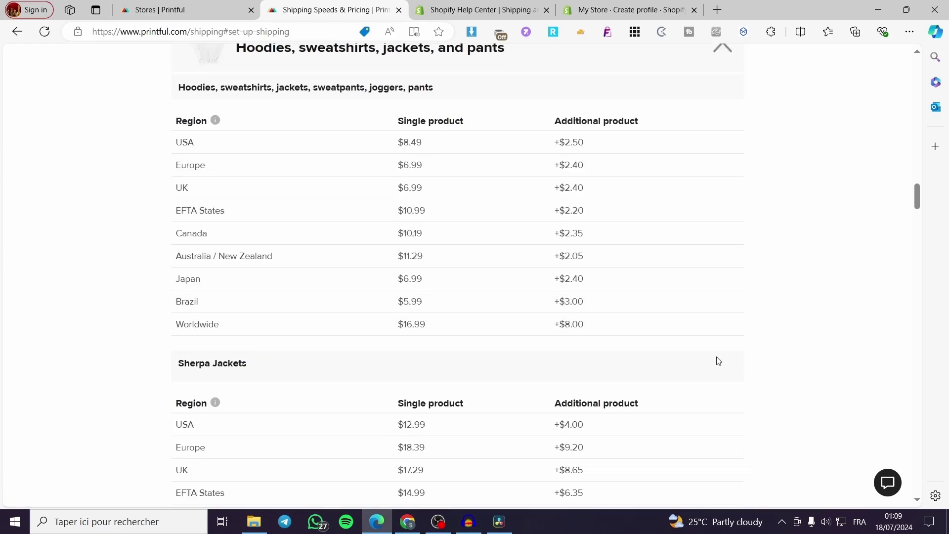
Look up the regional shipping rates for tech accessories, including the gaming mouse pad.
scroll(765, 356, down, 11)
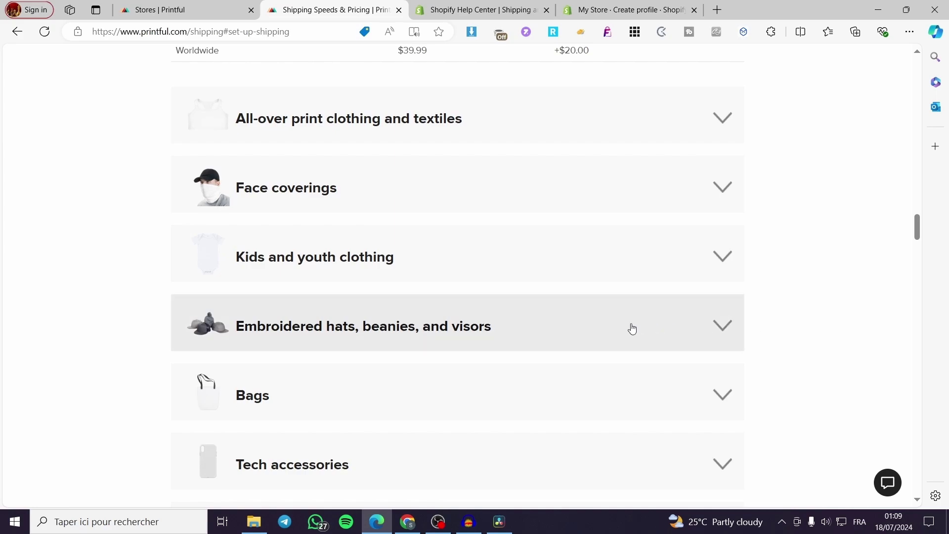
scroll(608, 326, down, 5)
click(711, 228)
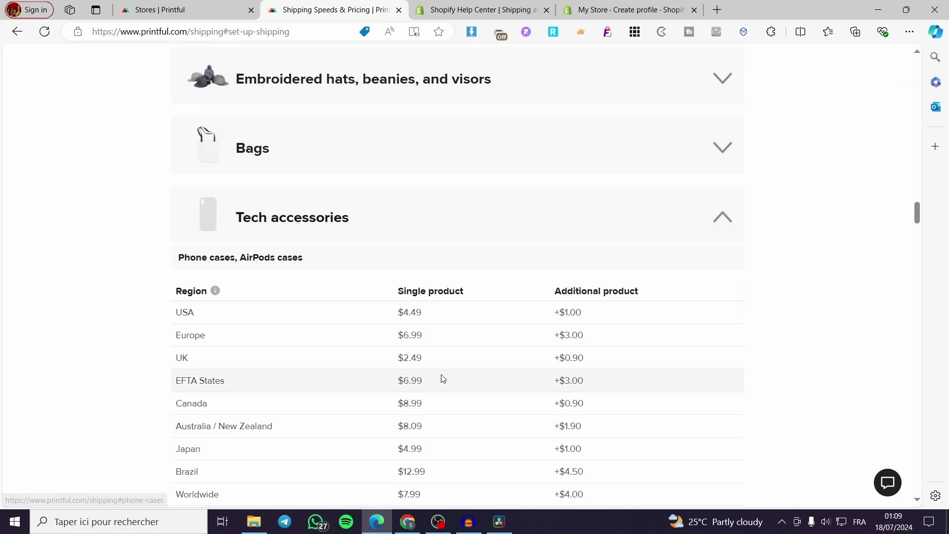
scroll(441, 379, down, 6)
scroll(663, 352, down, 11)
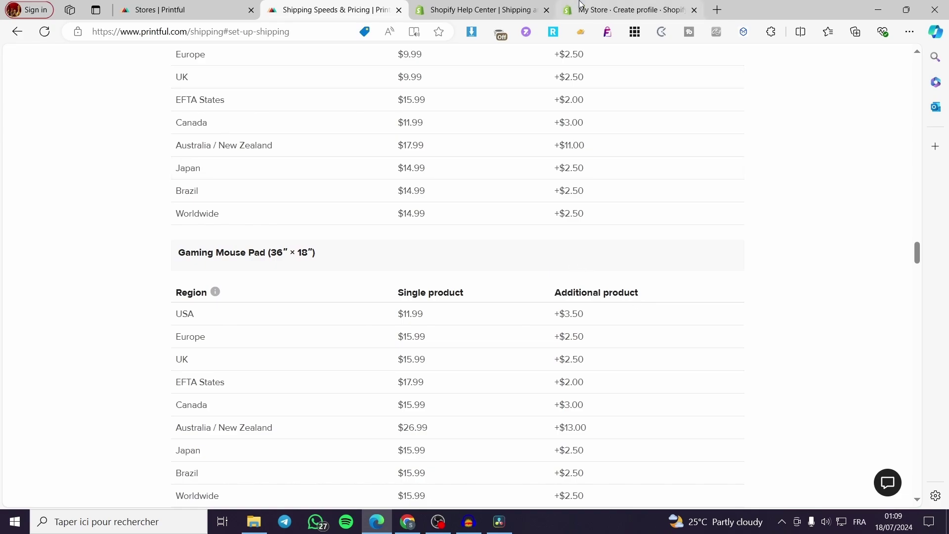
Return to the new Shopify shipping profile, view the product selection without choosing any, and discard the unsaved changes.
click(607, 5)
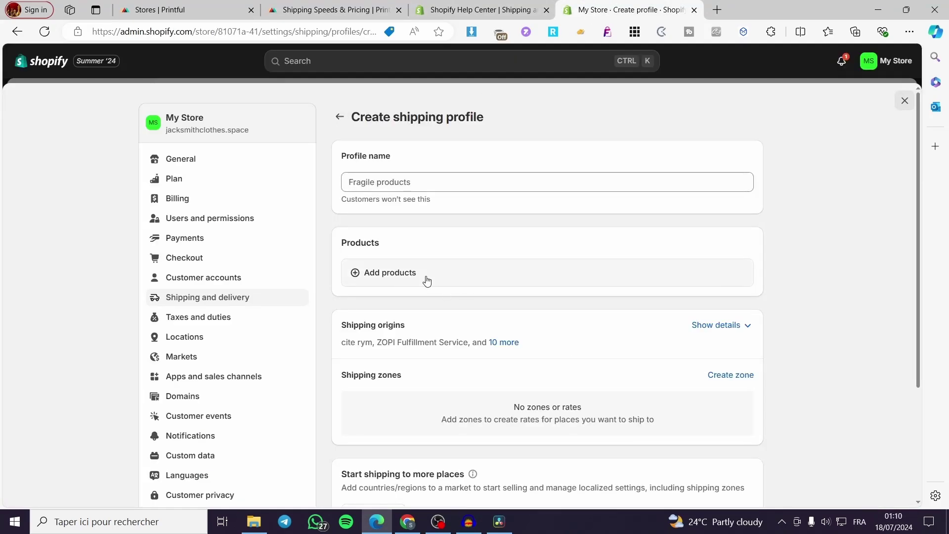
click(474, 284)
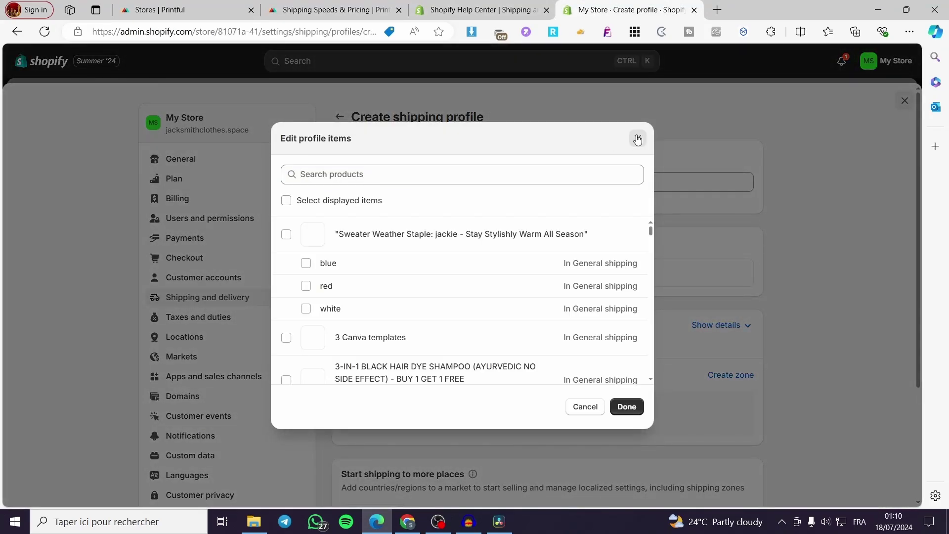
click(637, 138)
scroll(443, 264, down, 3)
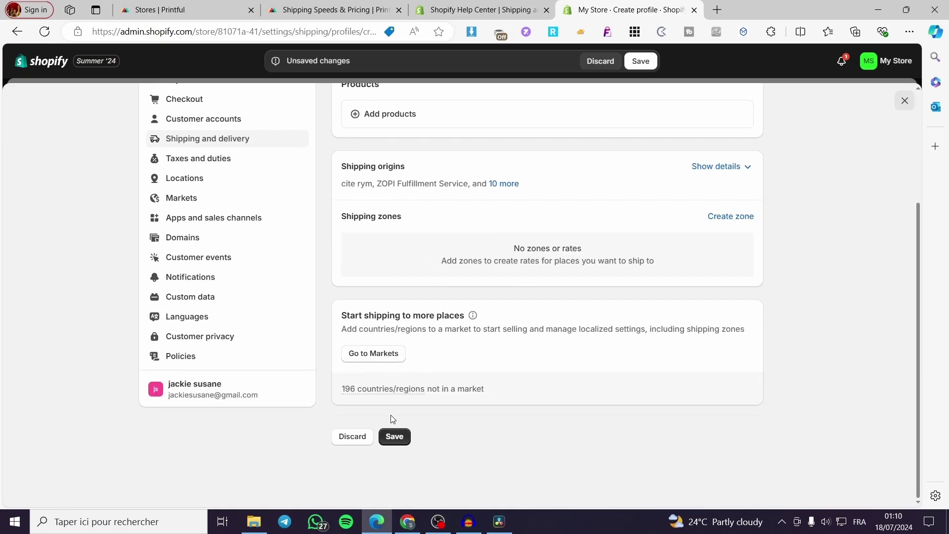
click(367, 438)
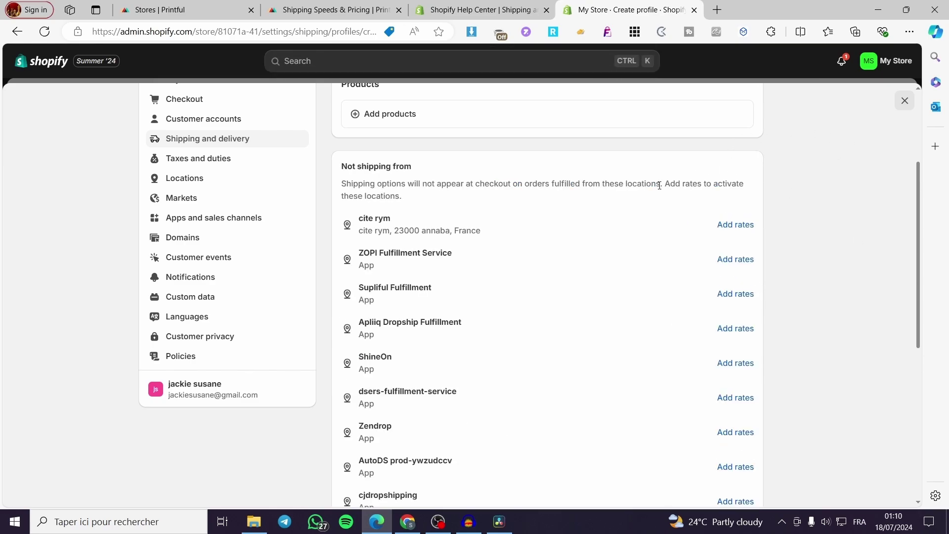
scroll(663, 220, up, 3)
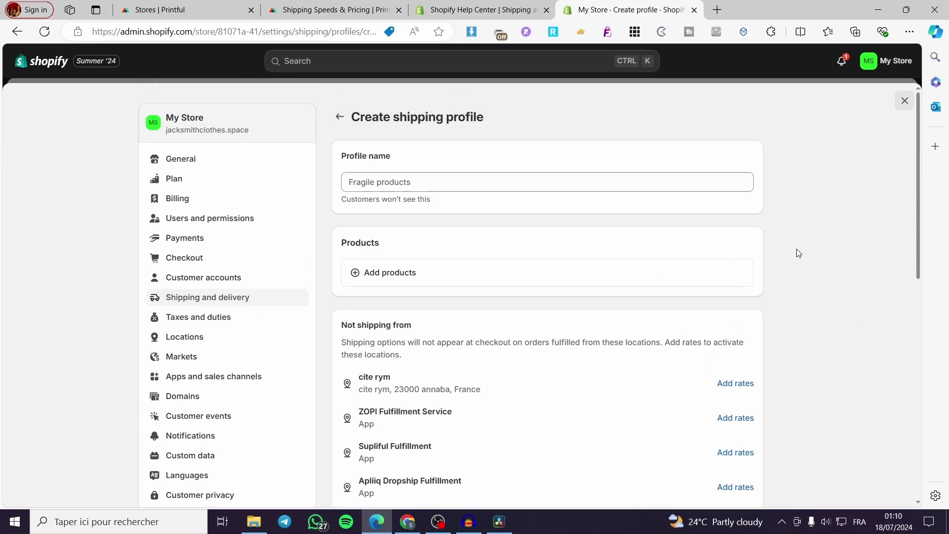